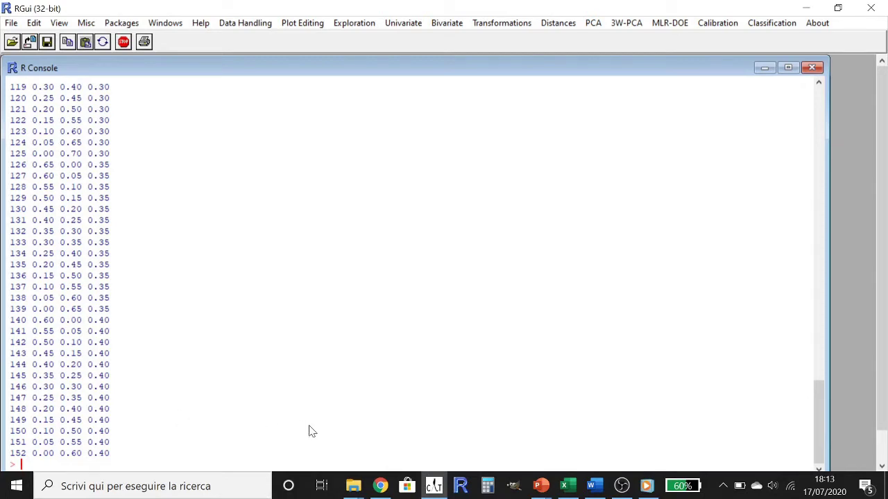
Step: Switch to Excel and copy the design table in A1:C10 of the Foglio1 sheet, including labels and headers
click(565, 486)
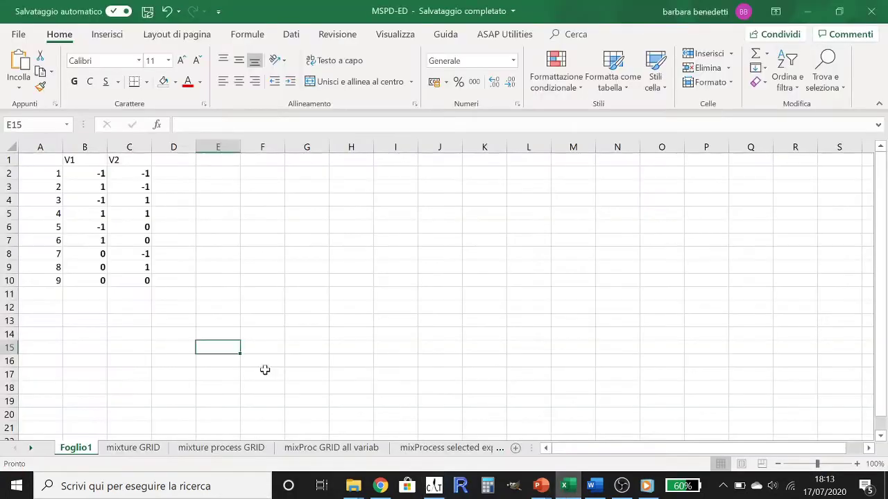
drag(37, 158, 139, 281)
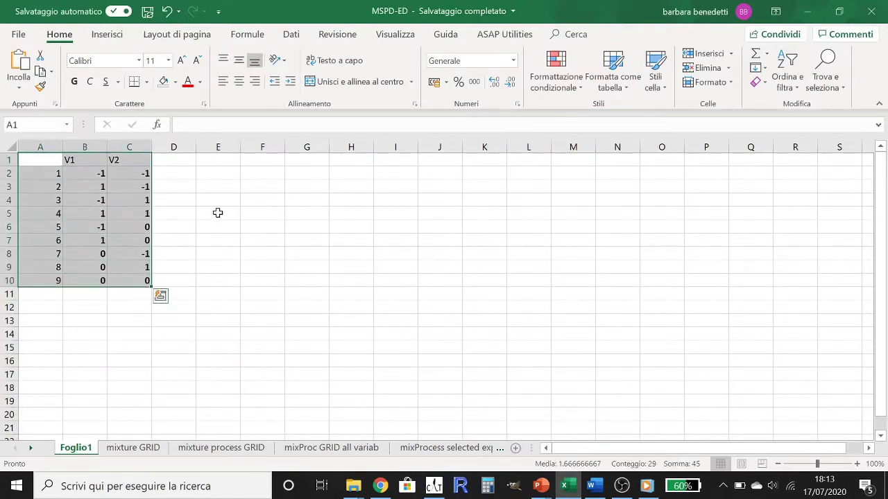
click(127, 227)
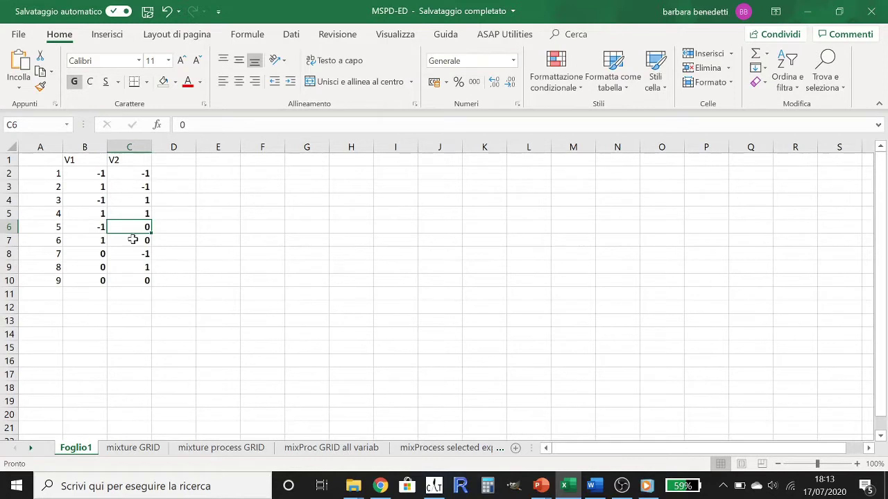
drag(43, 159, 134, 282)
right_click(137, 280)
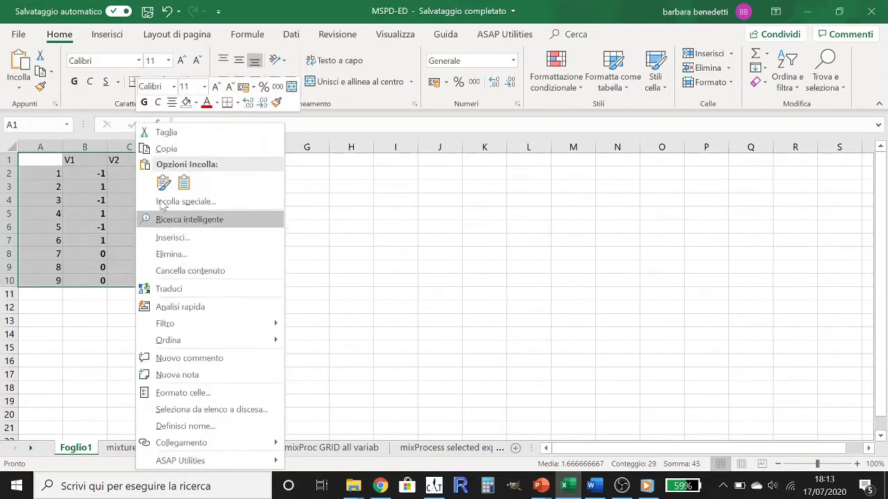
click(158, 147)
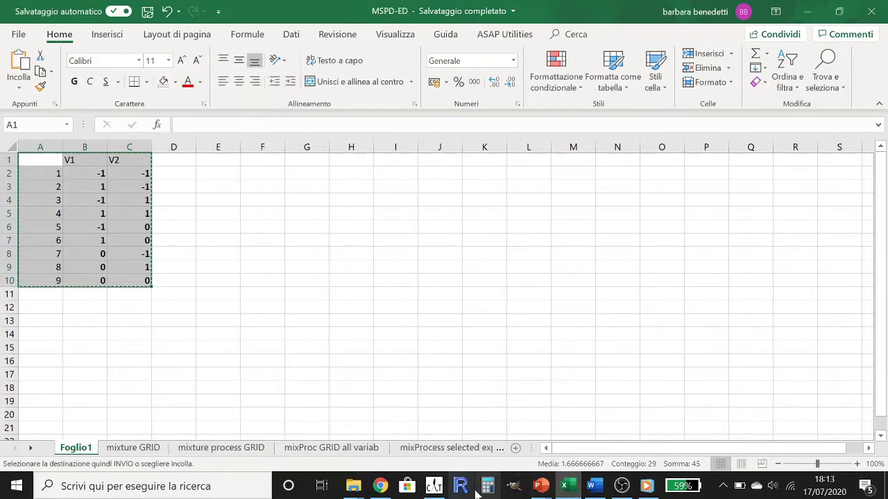
Step: Switch to the R-based CAT software and create a new workspace matrix named CCD with 1 row and 1 column
click(434, 485)
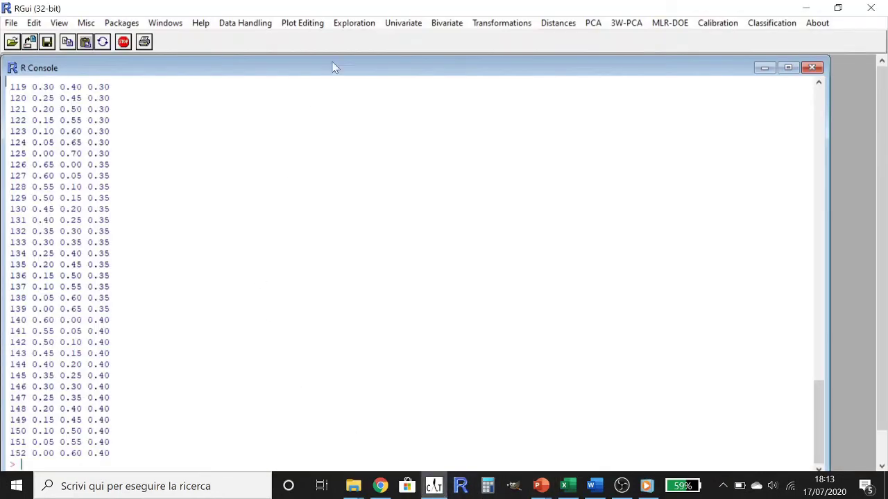
click(249, 24)
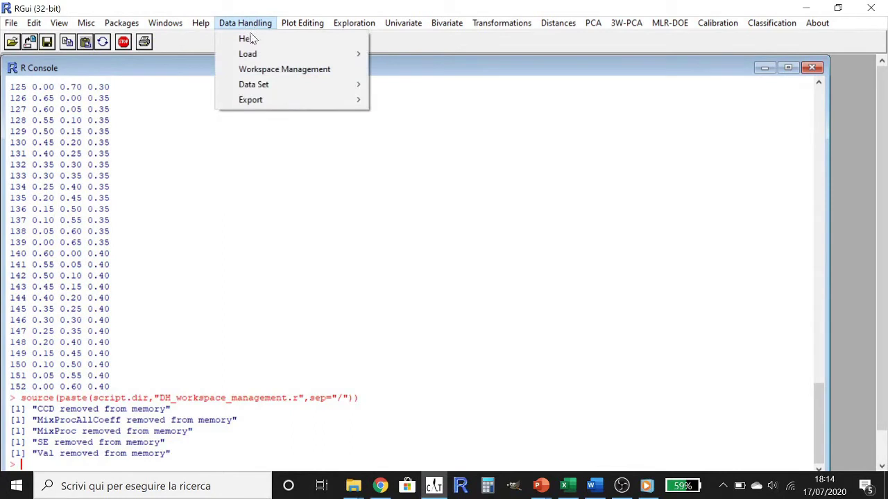
click(291, 71)
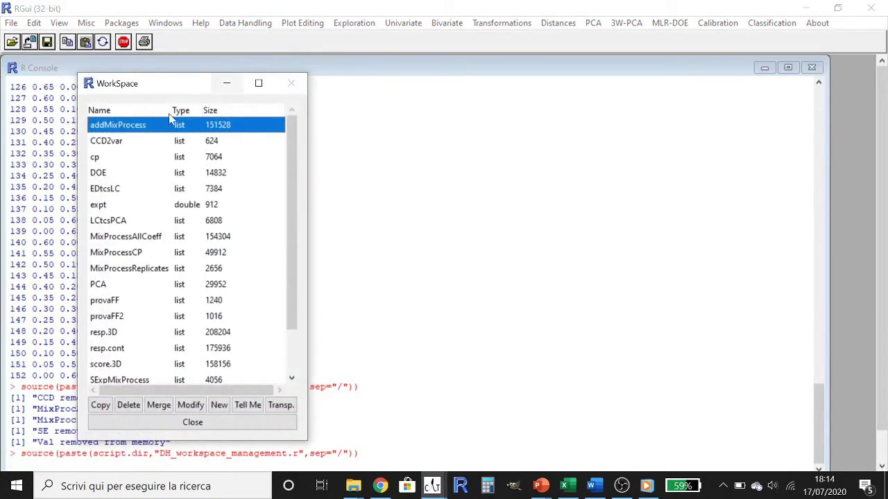
click(219, 405)
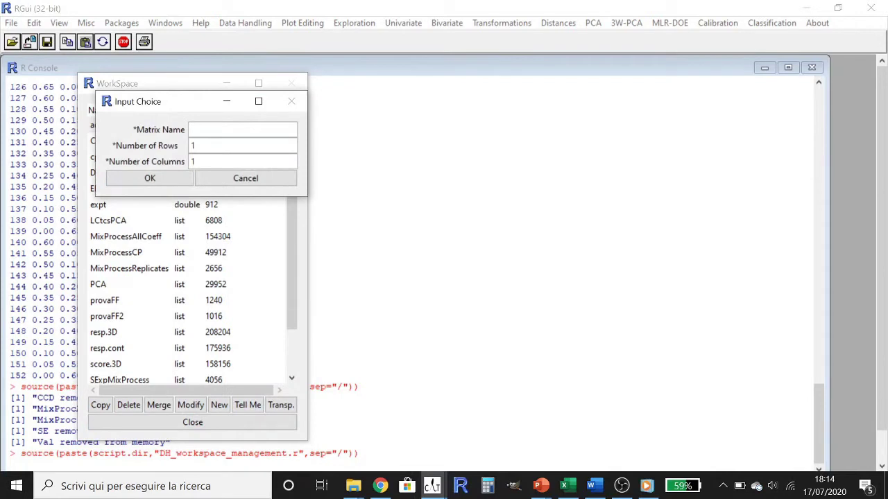
key(Caps_Lock)
text(CCD)
key(Caps_Lock)
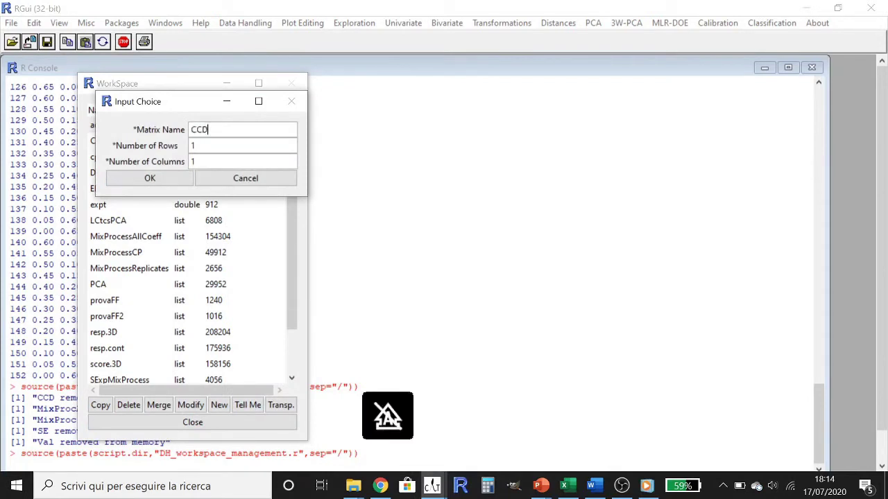
click(171, 182)
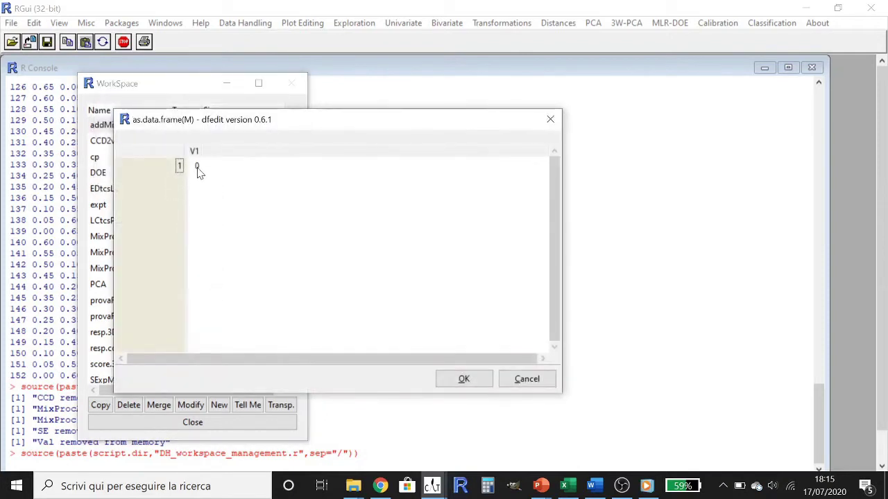
Step: Paste the copied design into the CCD matrix using row labels and the header row, and save the matrix
click(196, 166)
right_click(197, 168)
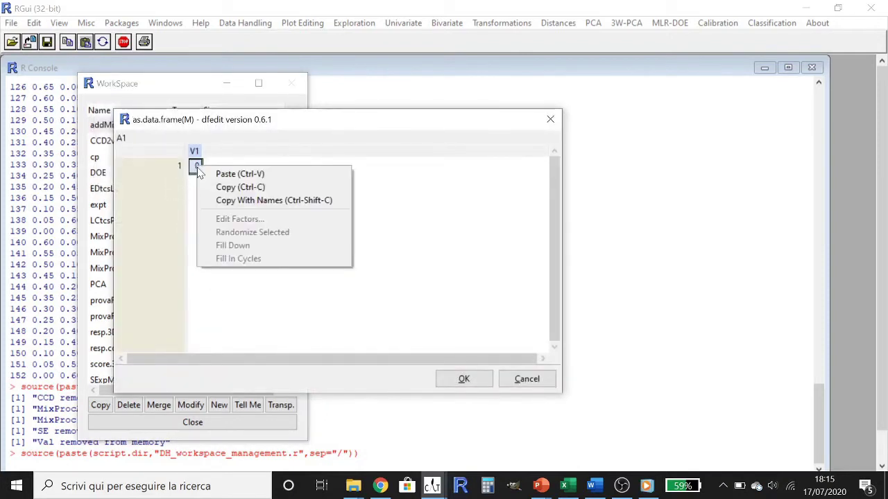
click(219, 174)
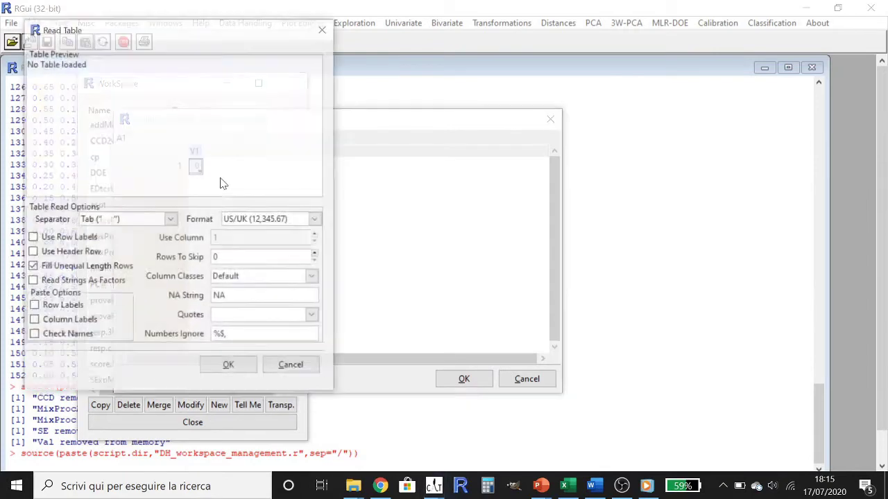
click(32, 250)
click(32, 265)
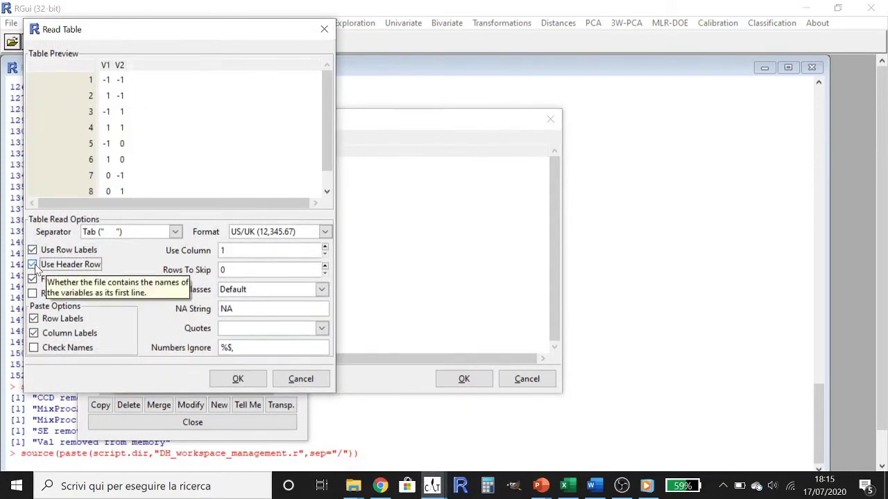
click(238, 379)
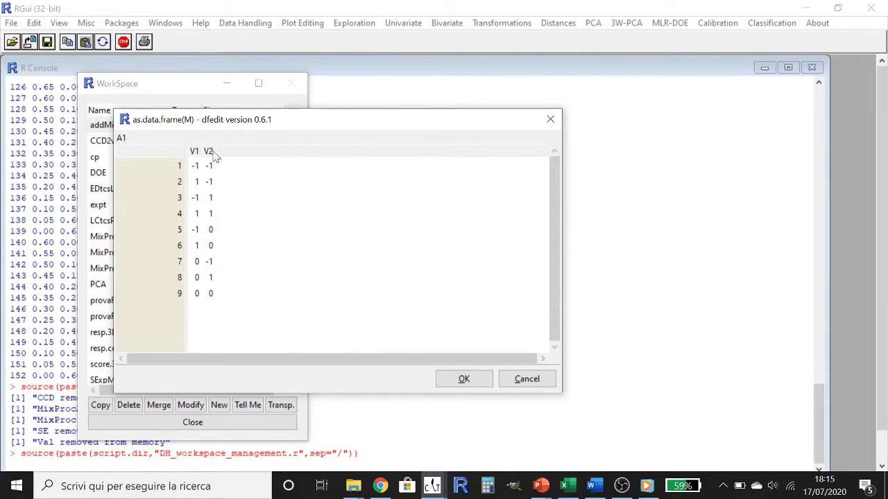
click(463, 380)
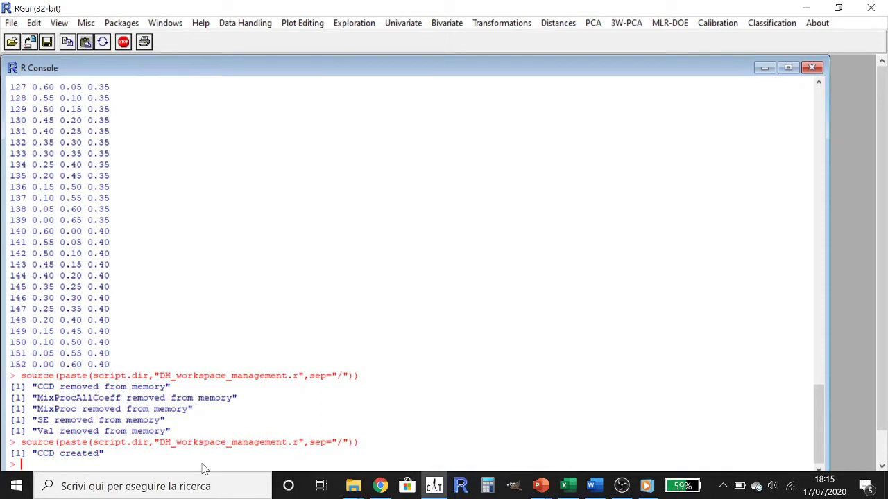
Step: Combine the mixture points with the process design by running MixProc<-merge(cp,CCD,by=NULL) in the console
text(MixP)
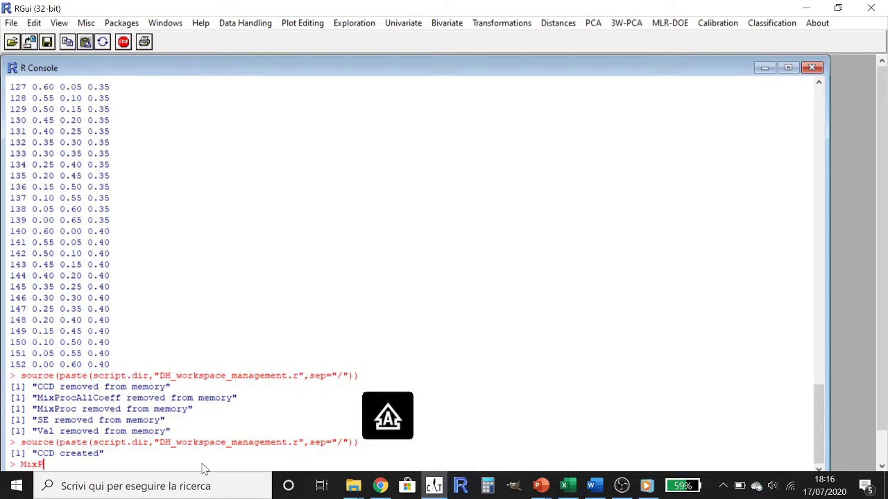
text(rocc<-)
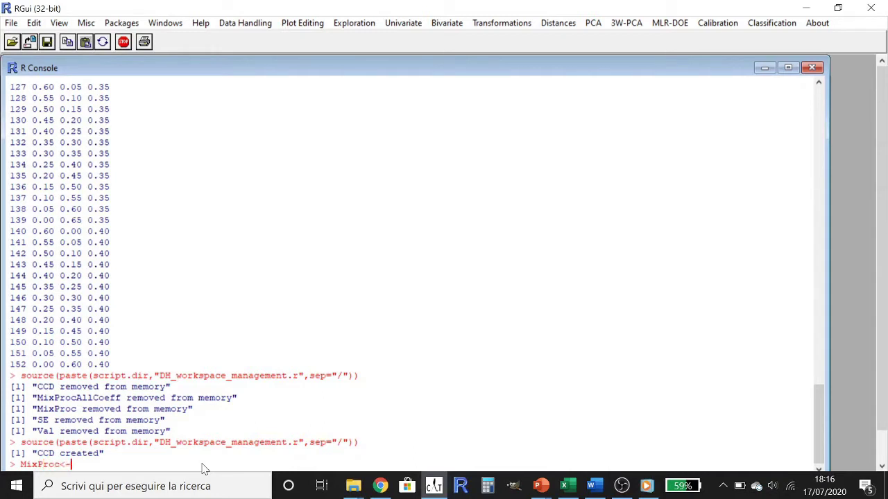
text(merge(cp,)
key(Caps_Lock)
text(CCD)
key(Caps_Lock)
text(,)
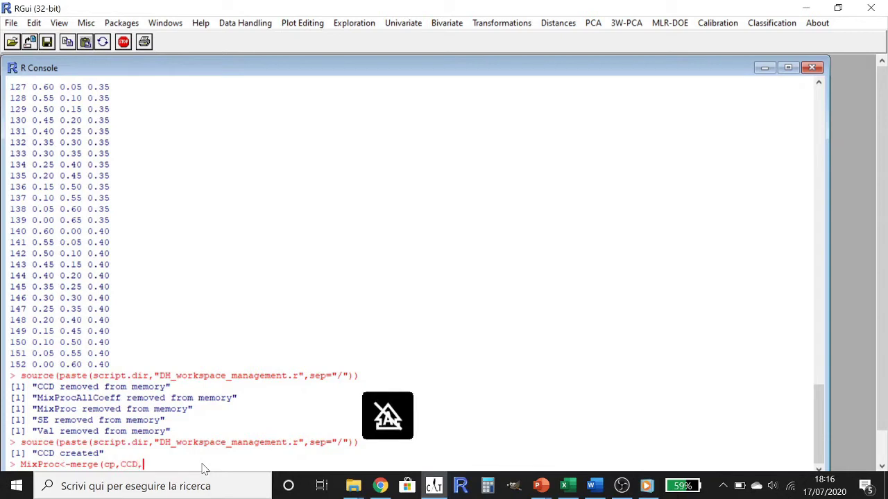
text(by=)
key(Caps_Lock)
text(NULL))
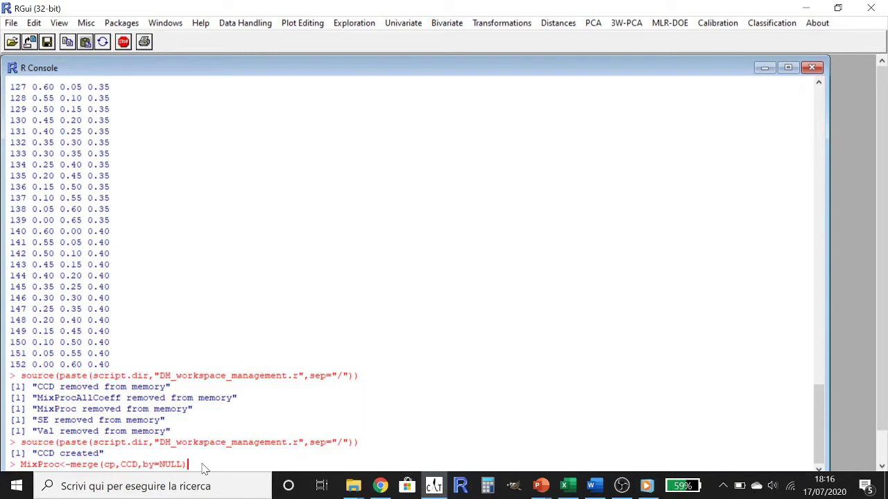
key(Return)
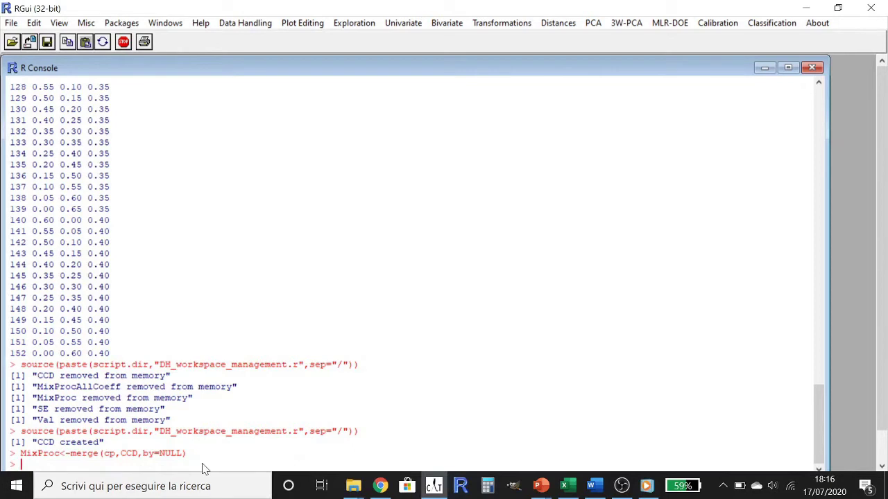
Step: Print the contents of MixProc in the console
text(M)
key(Caps_Lock)
text(ixProc)
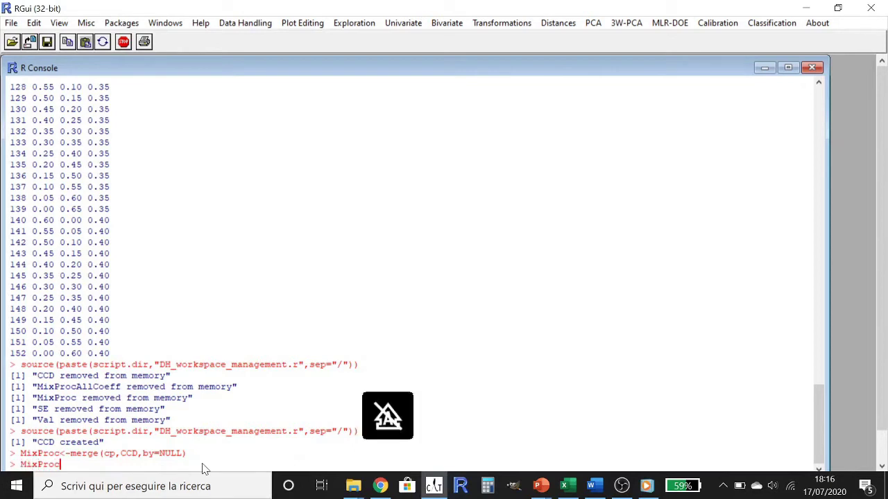
key(Return)
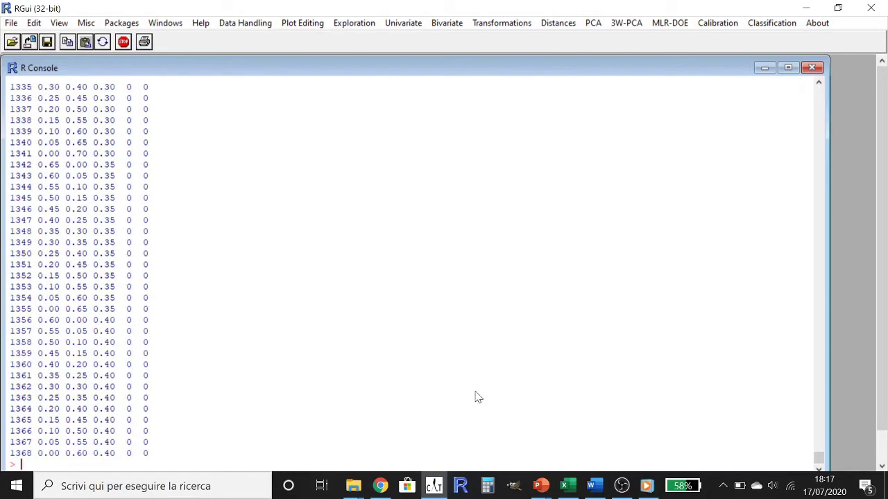
Step: Examine the printed MixProc table from its column headers and first rows
click(569, 487)
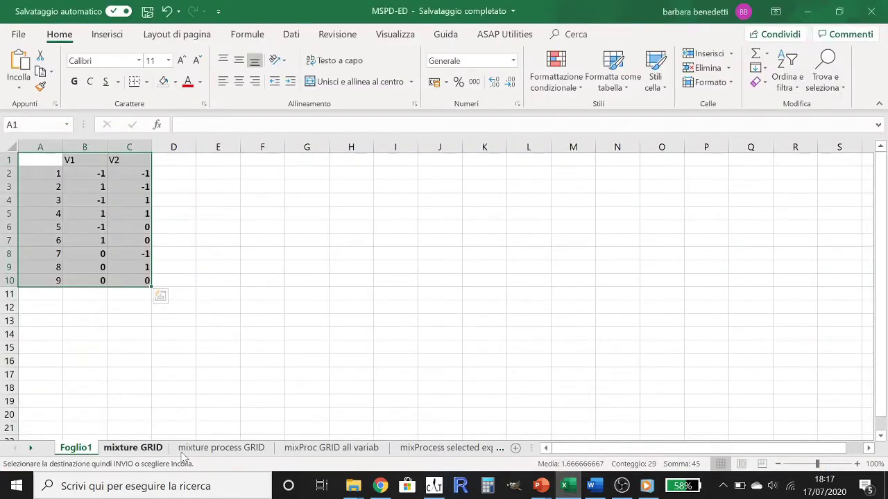
key(alt+Tab)
drag(818, 460, 816, 142)
key(ctrl+a)
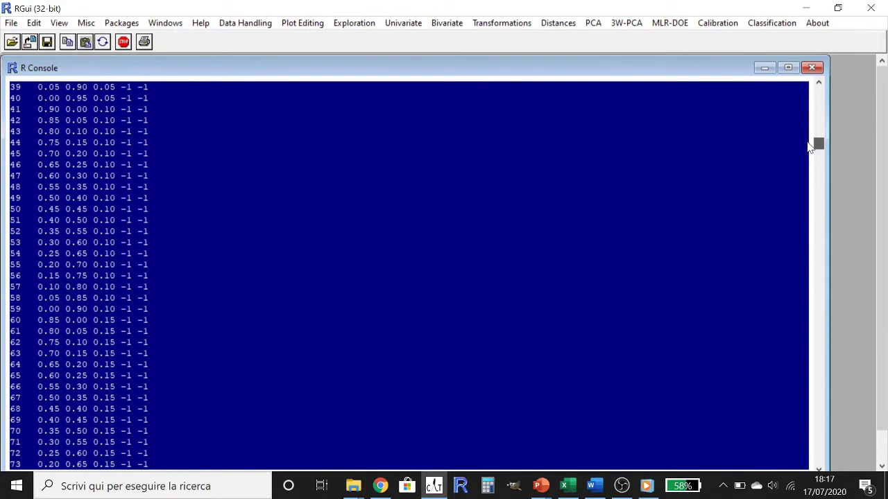
click(194, 190)
scroll(192, 201, up, 4)
scroll(192, 201, up, 13)
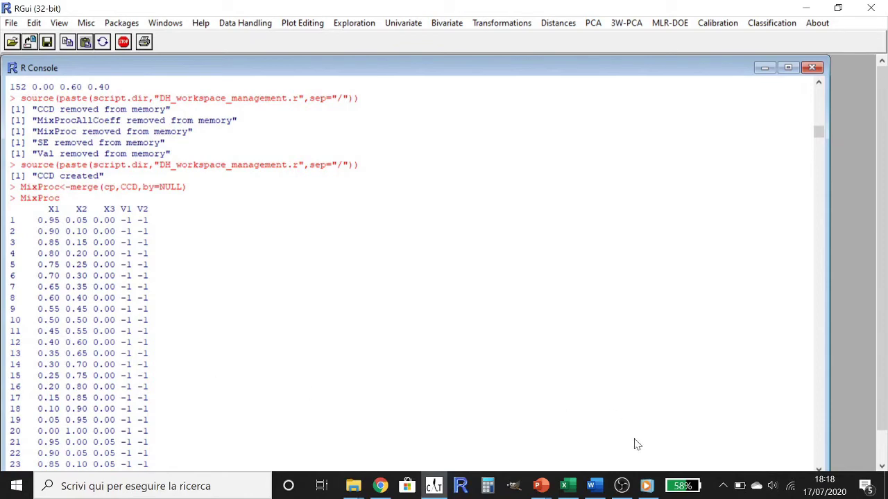
Step: Switch to Excel and examine the squared and interaction term headers in G1:M1 of the mixProc GRID all variab sheet
click(569, 487)
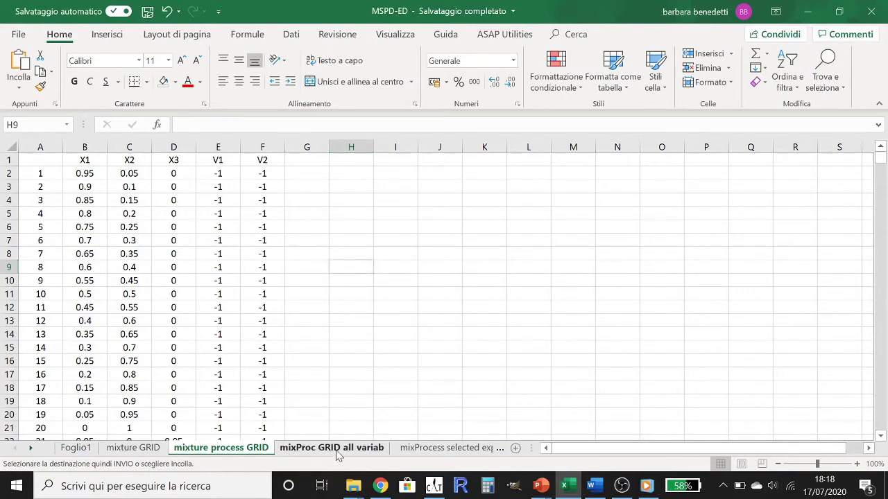
click(337, 448)
click(303, 283)
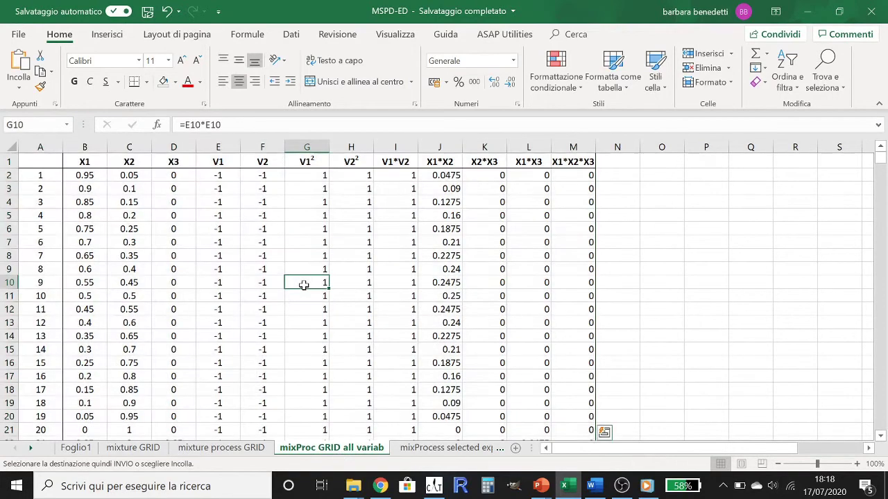
click(300, 163)
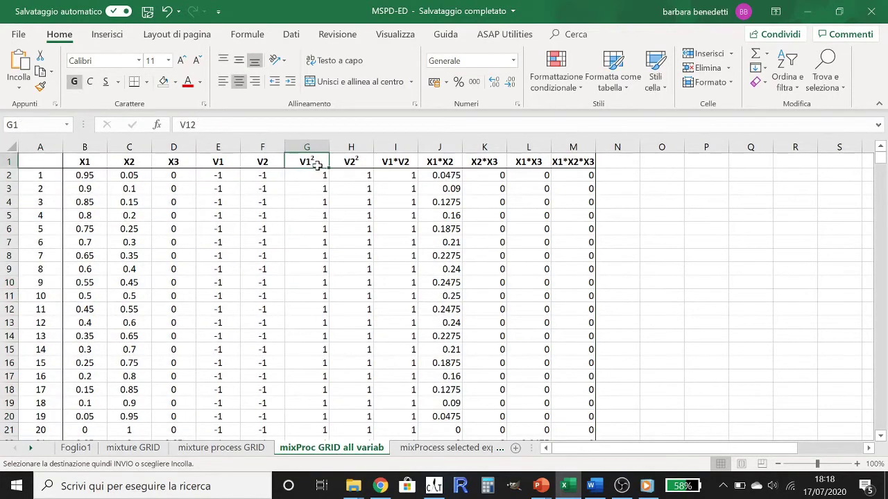
click(338, 161)
click(401, 164)
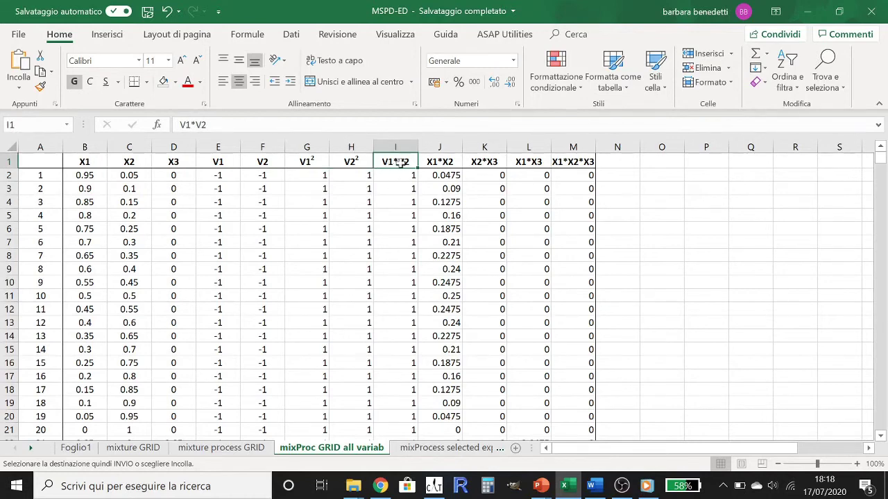
drag(434, 163, 530, 164)
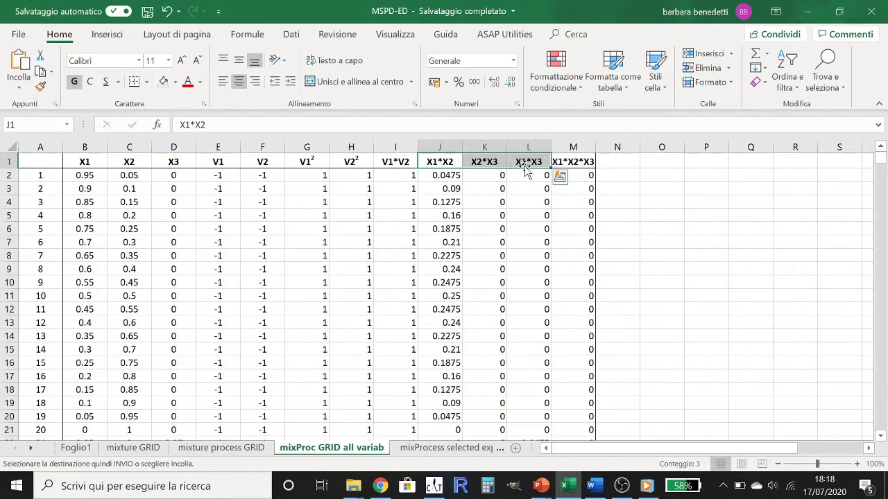
click(582, 164)
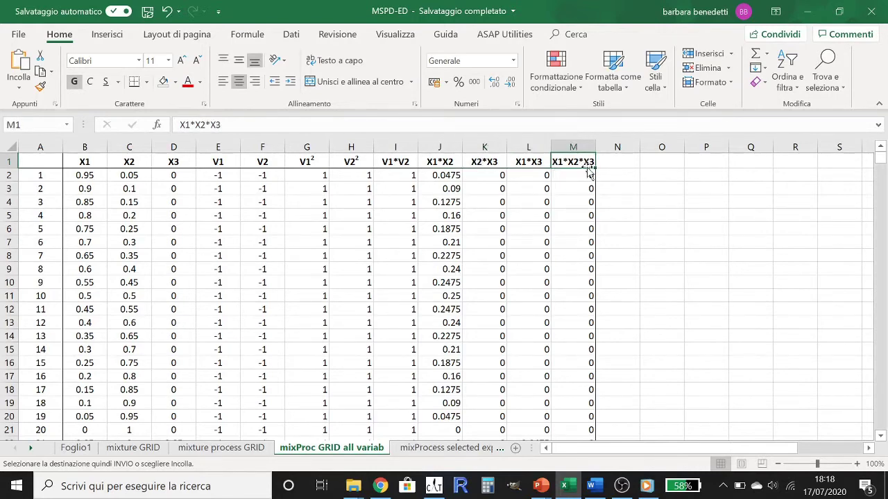
Step: Examine the formulas behind the V1², V2² and V1*V2 terms in cells G2, H2 and I2
click(304, 177)
key(F2)
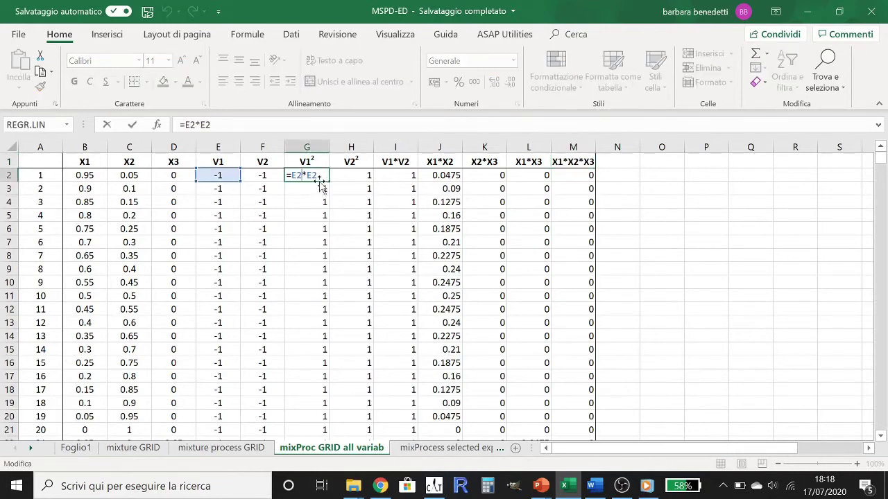
key(Return)
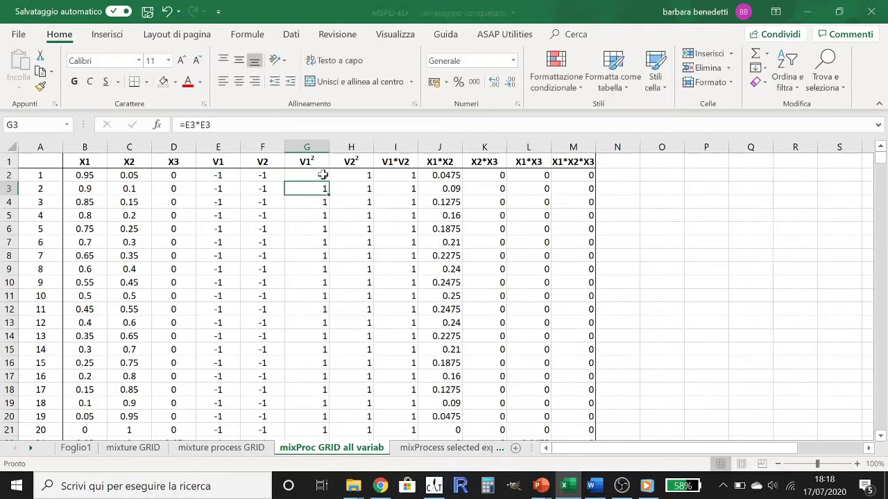
click(366, 175)
key(F2)
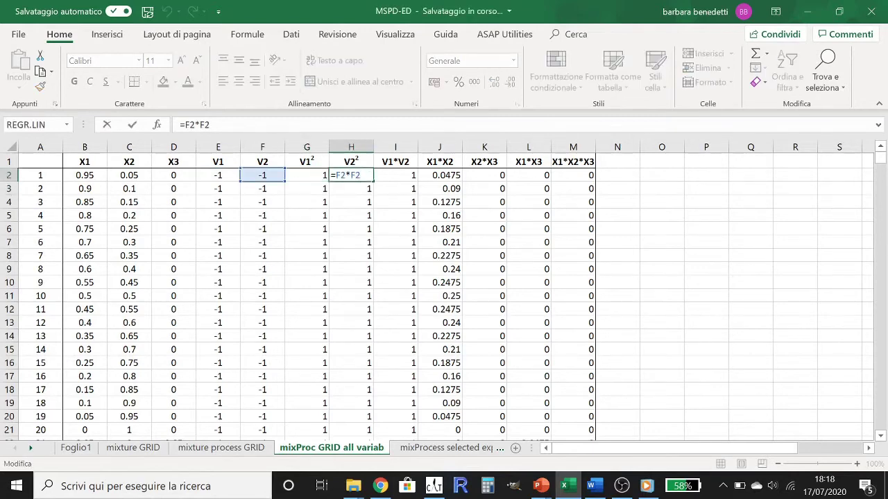
key(Return)
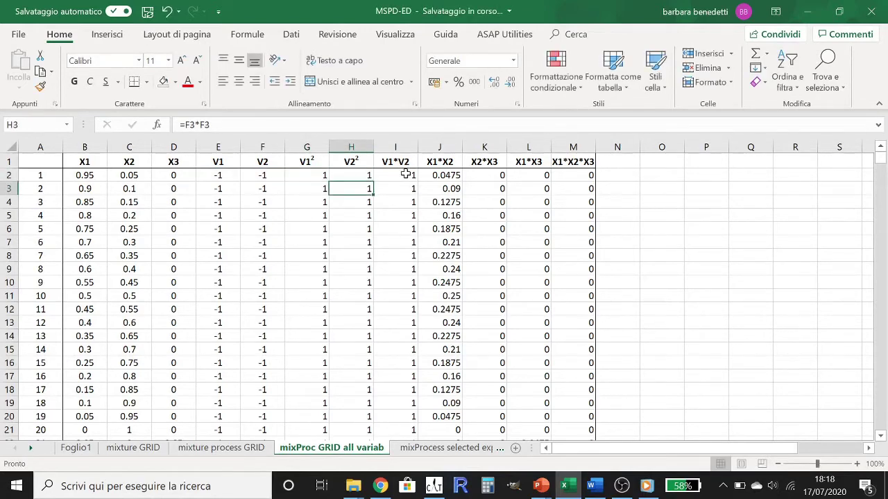
click(399, 176)
key(F2)
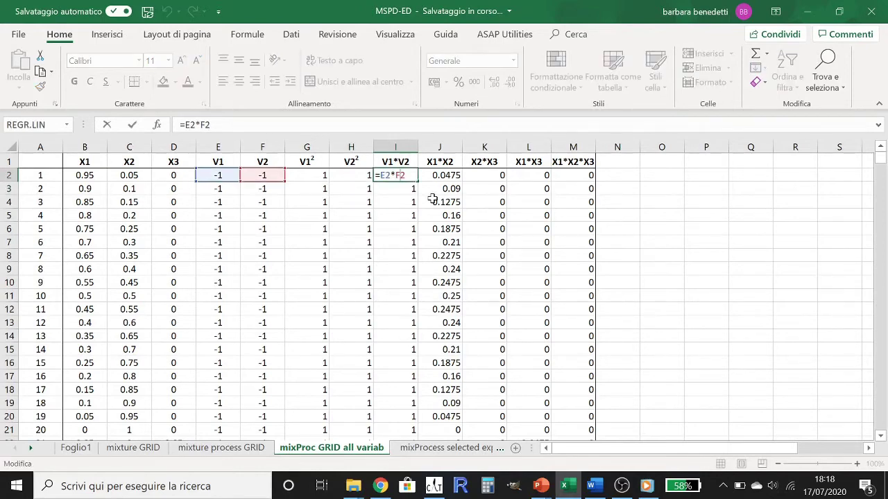
key(Return)
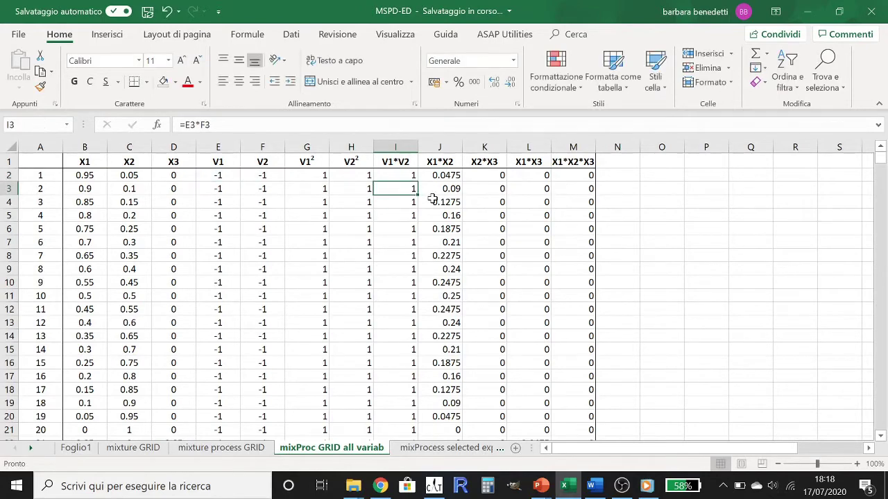
Step: Copy the whole candidate point table with its headers and row numbers, from A1 to M1369
click(43, 162)
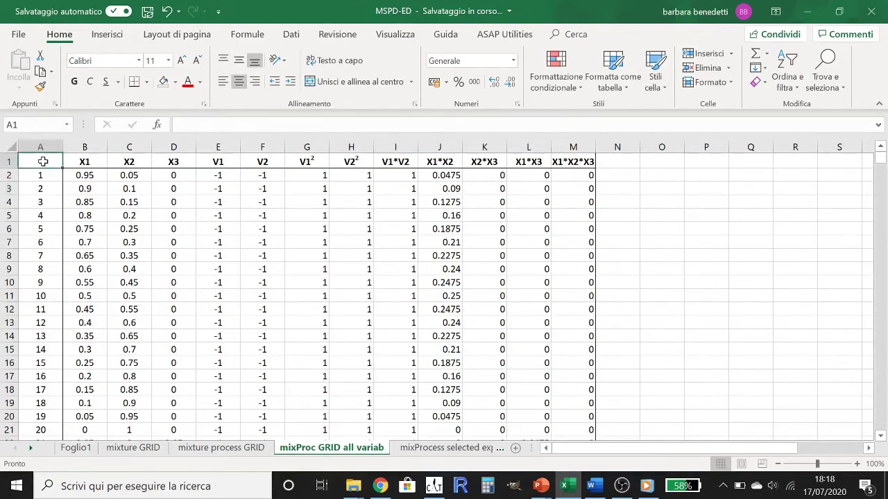
key(ctrl+shift+End)
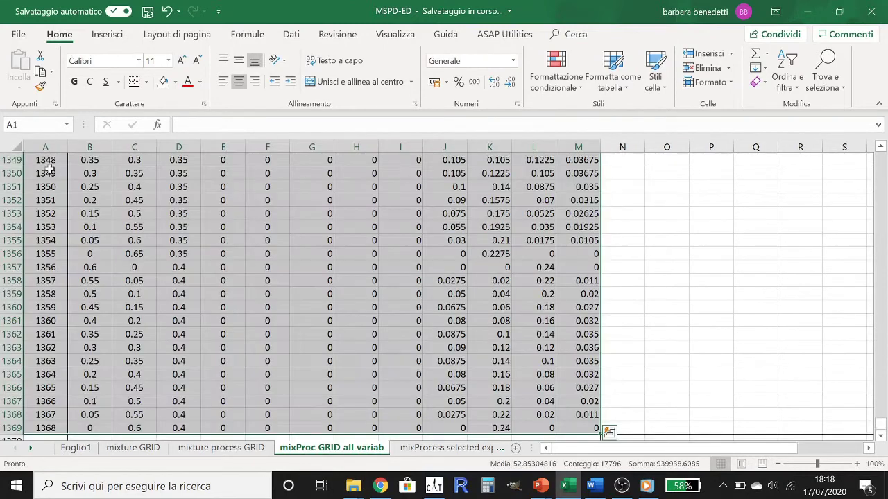
right_click(184, 217)
click(243, 169)
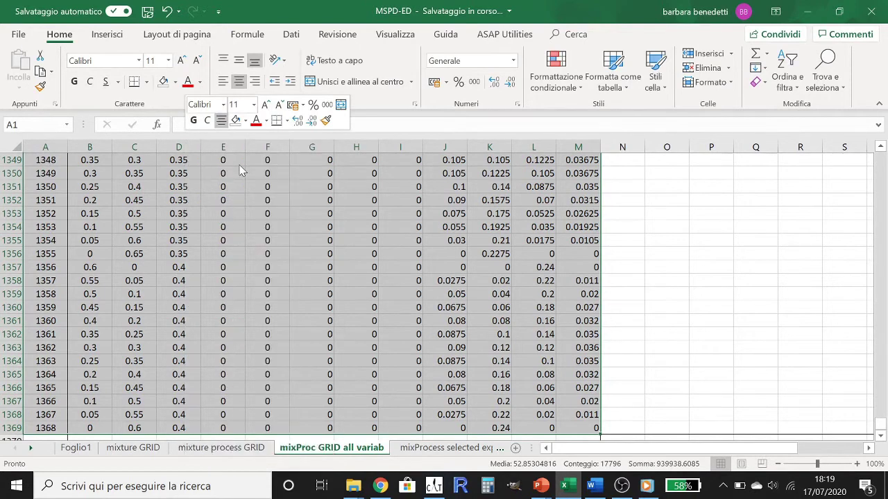
key(ctrl+BackSpace)
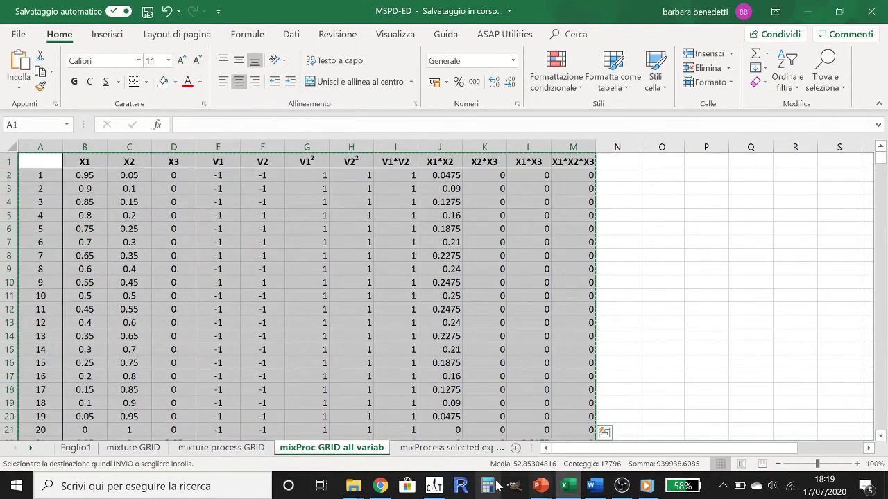
Step: Switch to RGui and create a new workspace matrix named MixProcAllCoeff with 1 row and 1 column
click(434, 486)
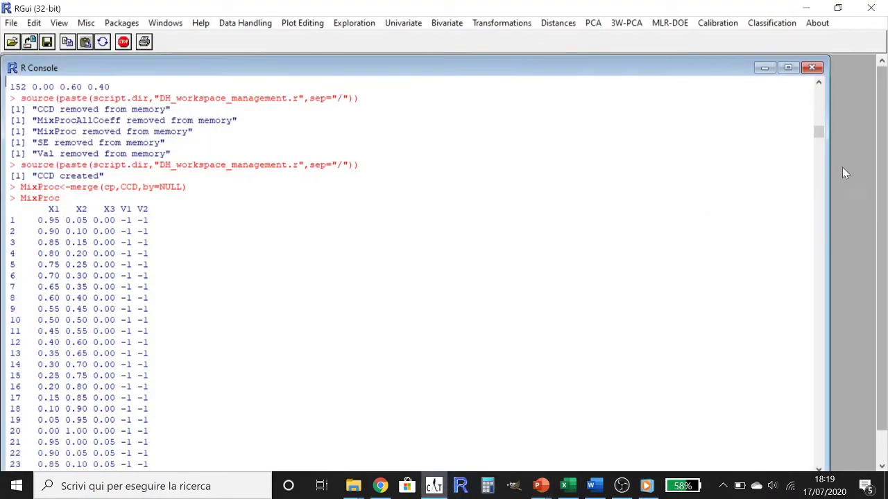
click(252, 23)
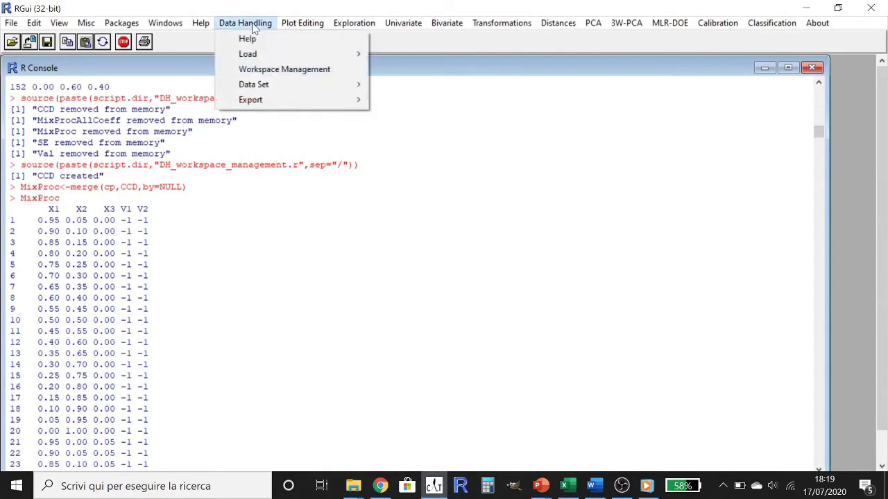
click(264, 69)
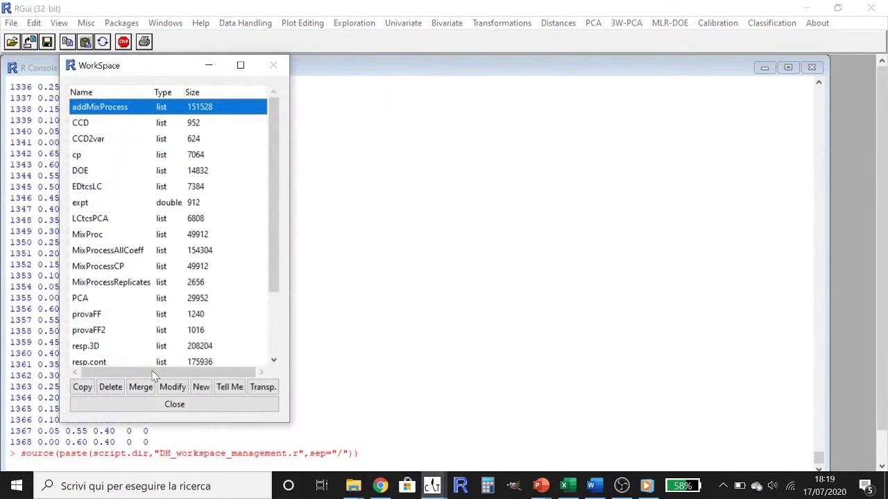
click(201, 387)
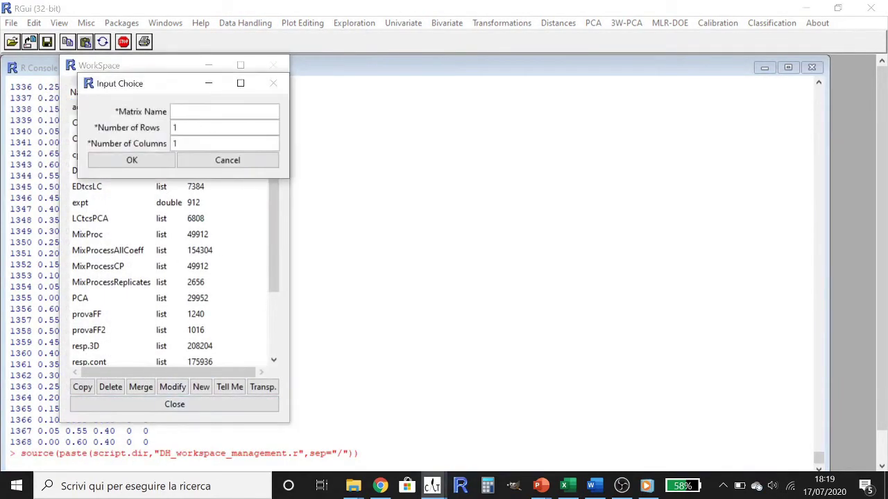
text(MixProcAllCo)
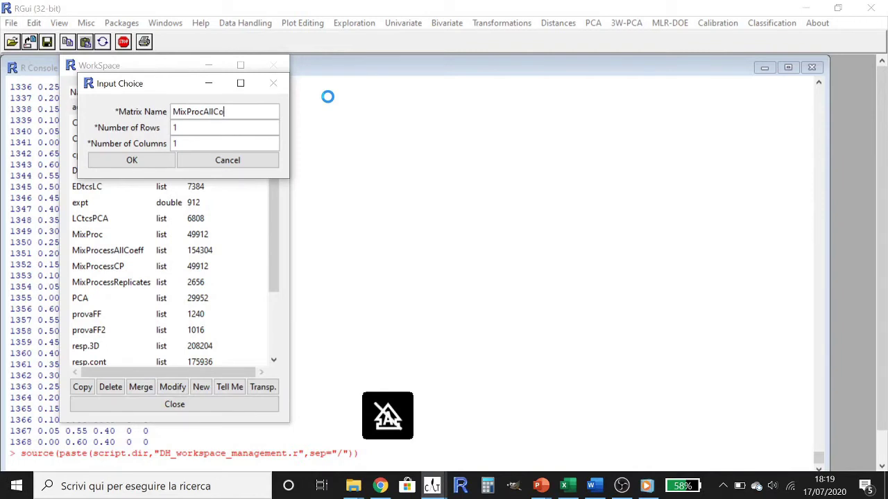
text(eff)
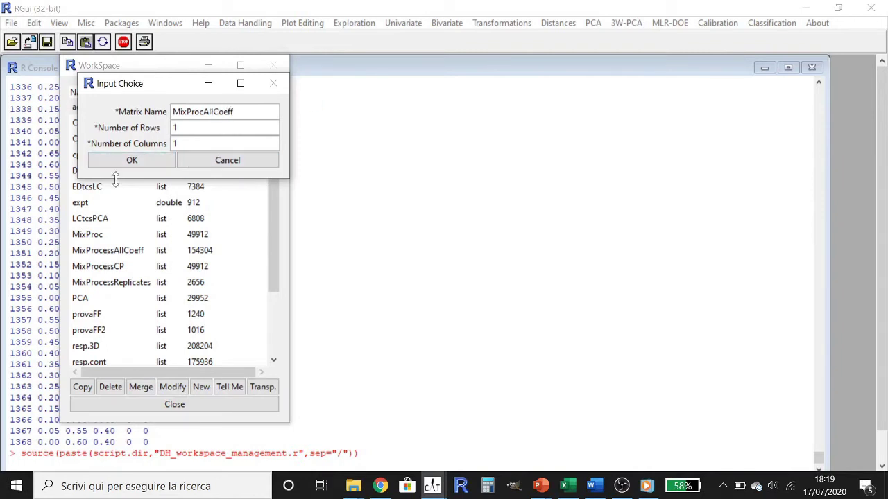
click(132, 159)
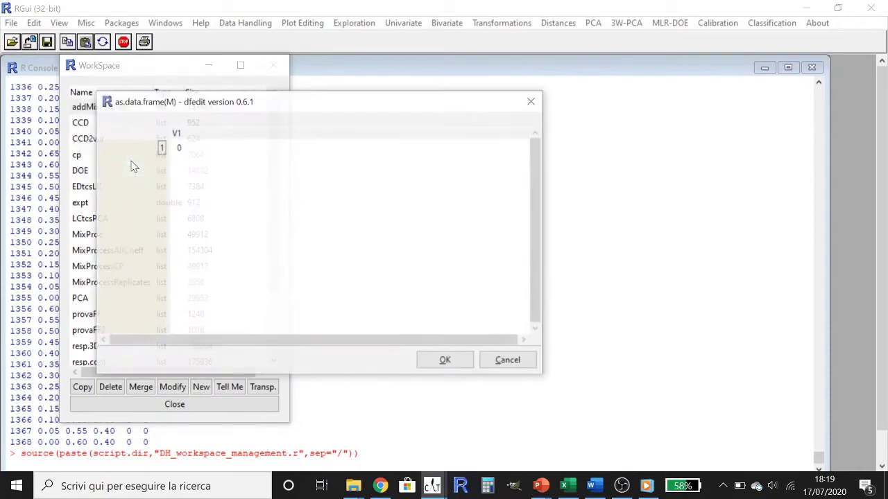
Step: Paste the copied table into the new matrix using row labels and the header row, and check it down to the last row
click(178, 151)
right_click(178, 151)
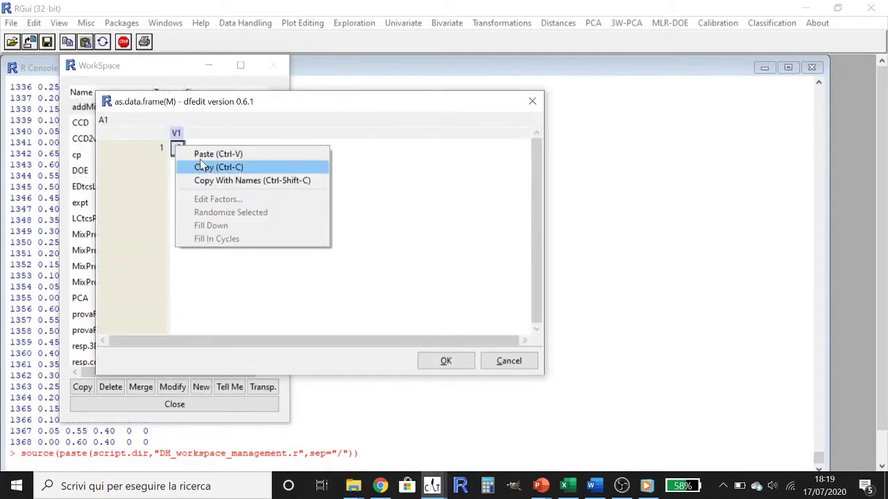
click(200, 155)
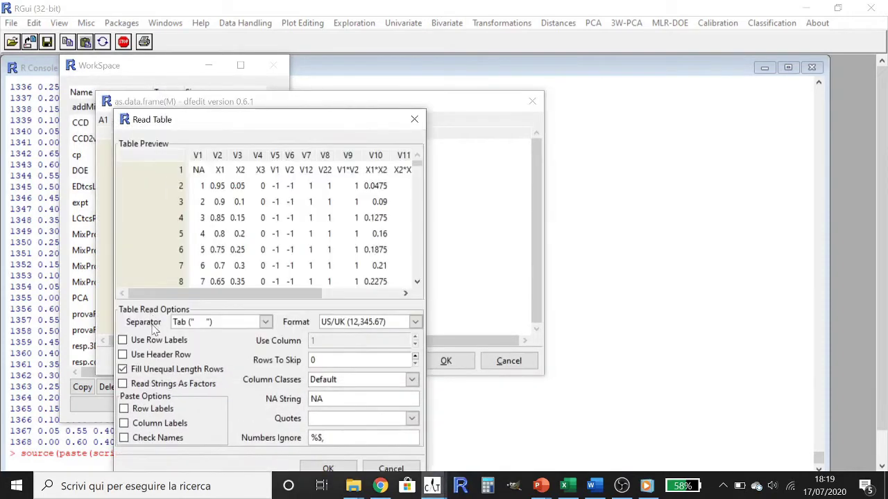
click(122, 339)
click(123, 354)
click(161, 355)
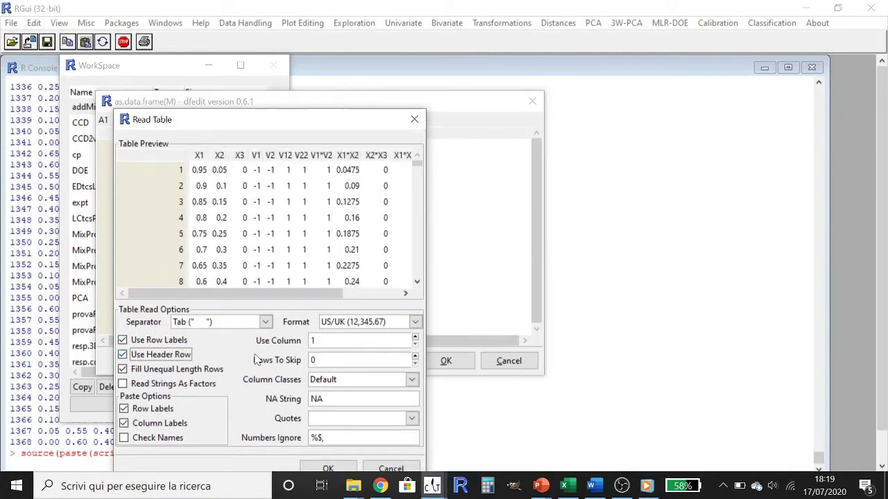
drag(312, 122, 317, 53)
click(335, 400)
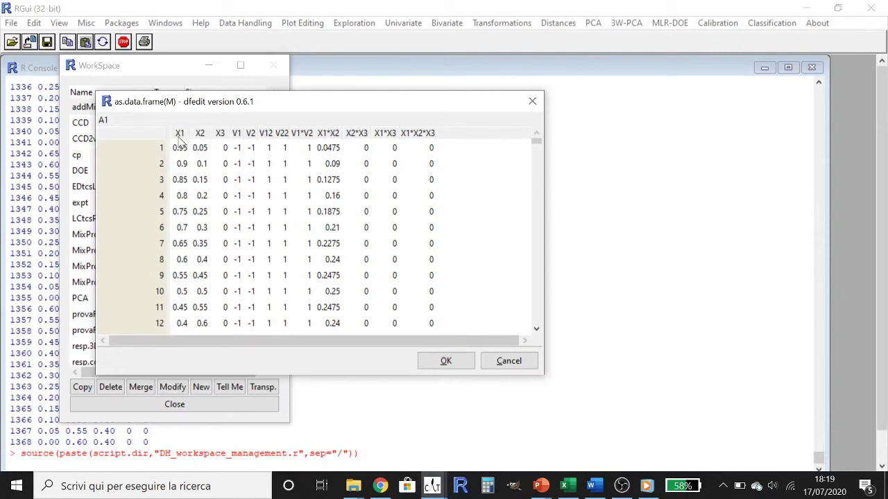
drag(536, 142, 535, 325)
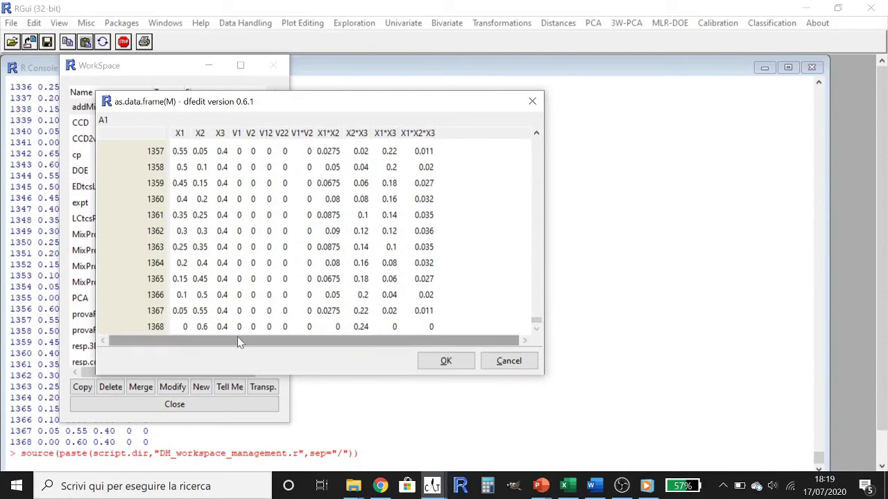
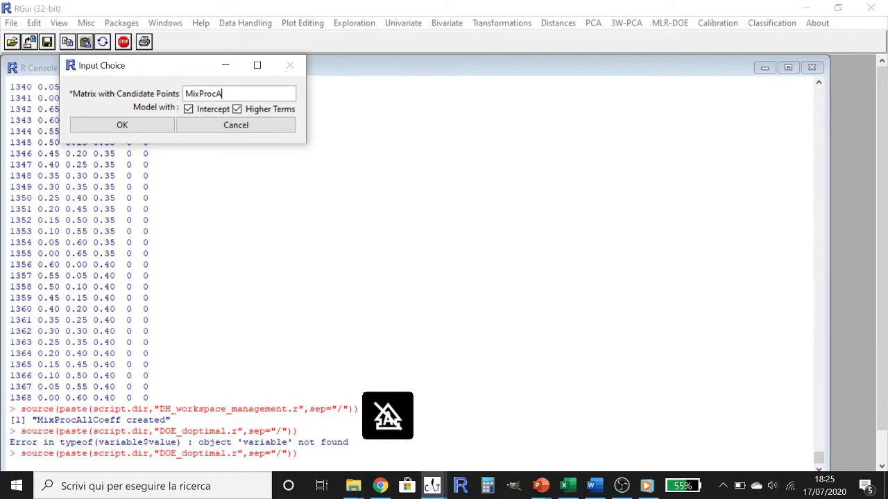
Step: Set MixProcAllCoeff as the D-optimal candidate point matrix, with Intercept and Higher Terms excluded from the model
text(oeff)
click(189, 114)
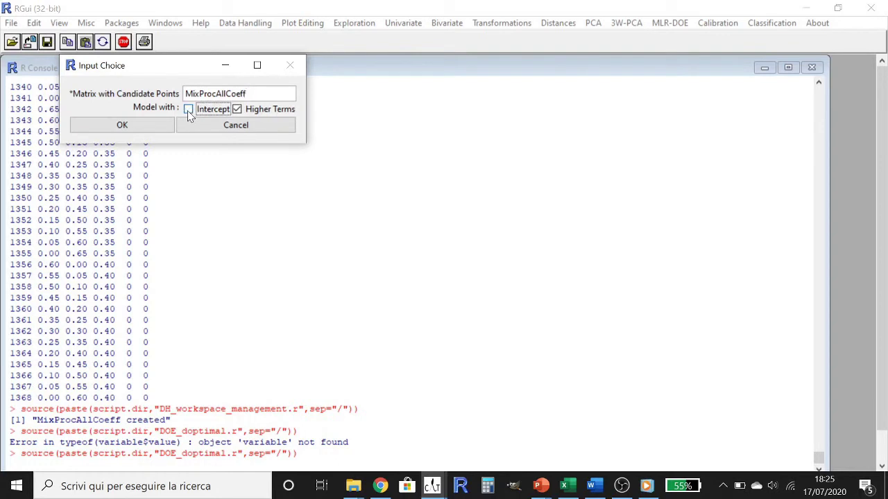
click(236, 111)
click(141, 132)
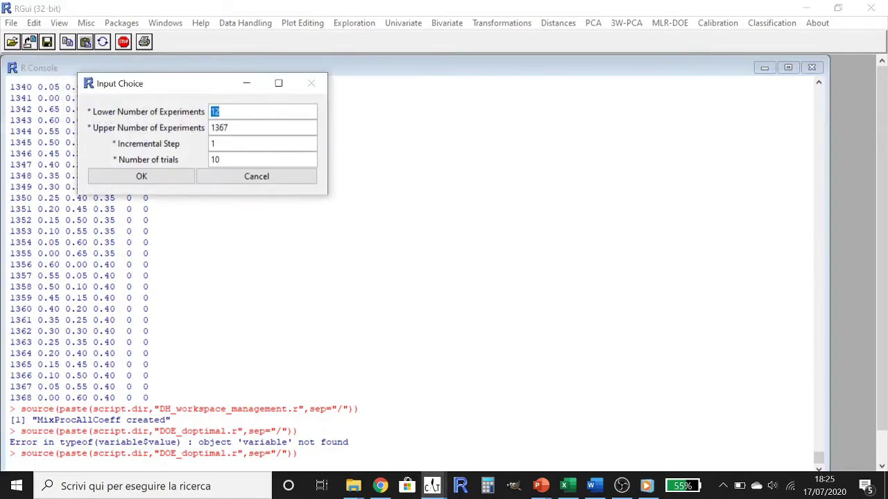
Step: Run the D-optimal search with an upper number of 35 experiments and move the normalized determinant plot closer to the console's centre
click(214, 112)
key(Tab)
text(35)
click(157, 179)
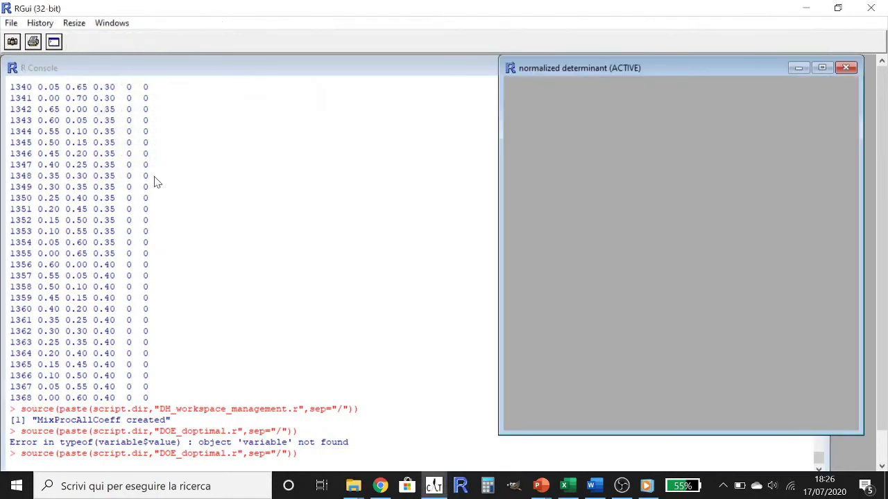
drag(534, 70, 339, 69)
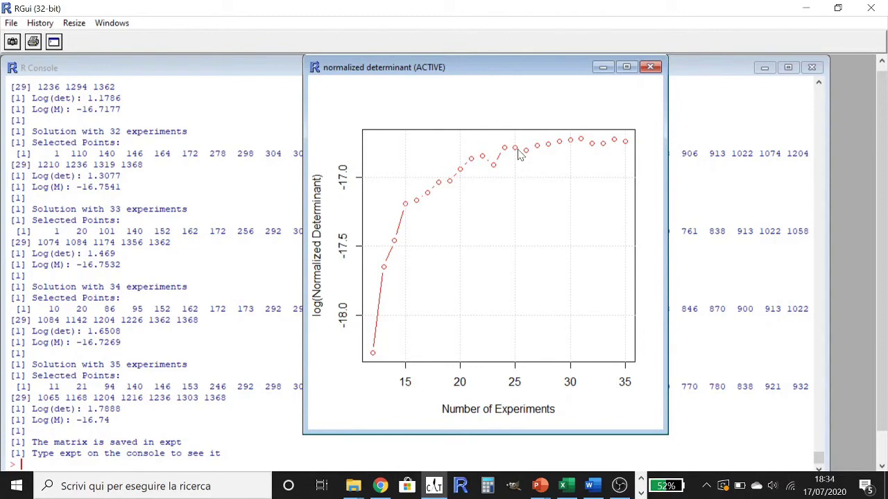
Step: Minimize the determinant plot and examine the console solutions back to the model coefficient count and the 12-experiment solution
click(602, 67)
scroll(255, 270, up, 15)
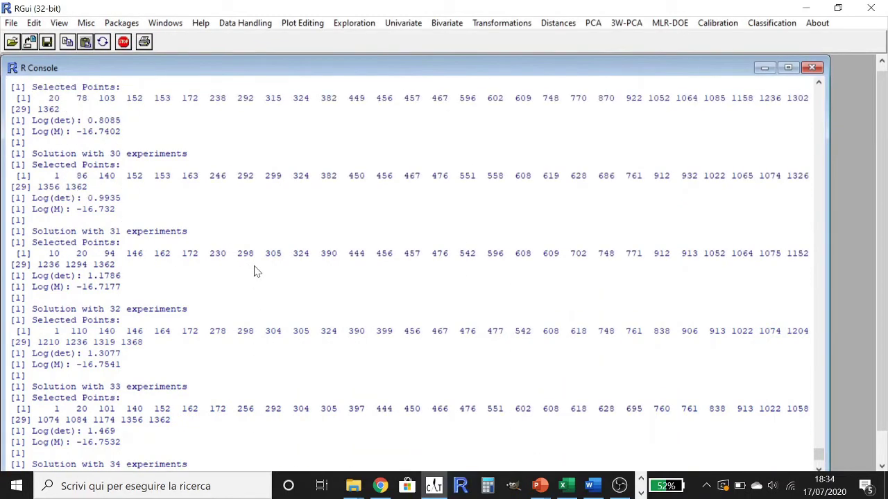
scroll(254, 270, up, 16)
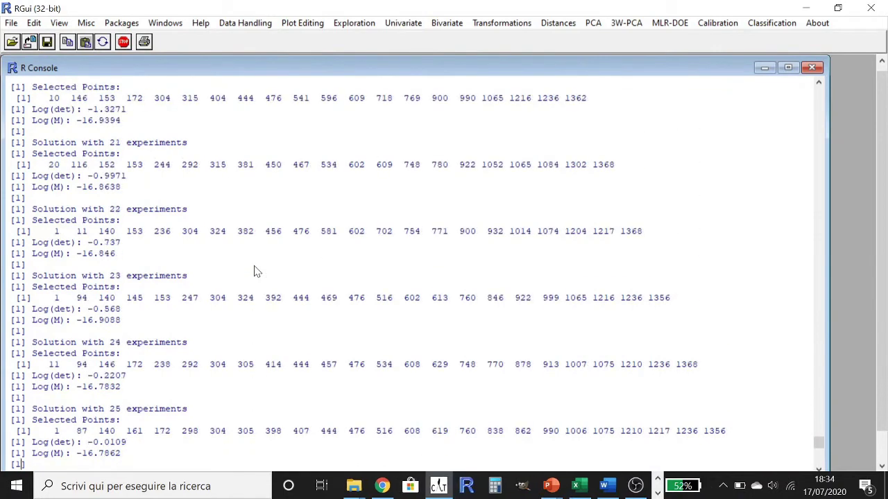
scroll(254, 270, up, 3)
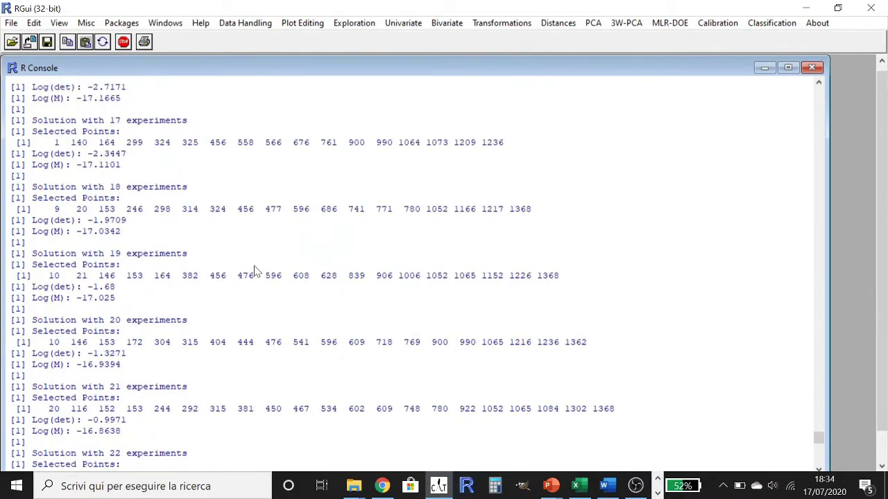
scroll(254, 271, up, 9)
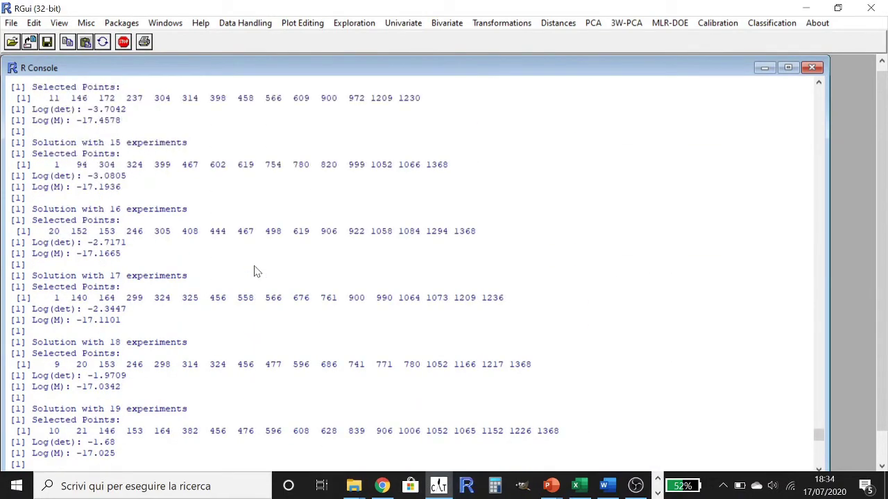
scroll(254, 271, up, 2)
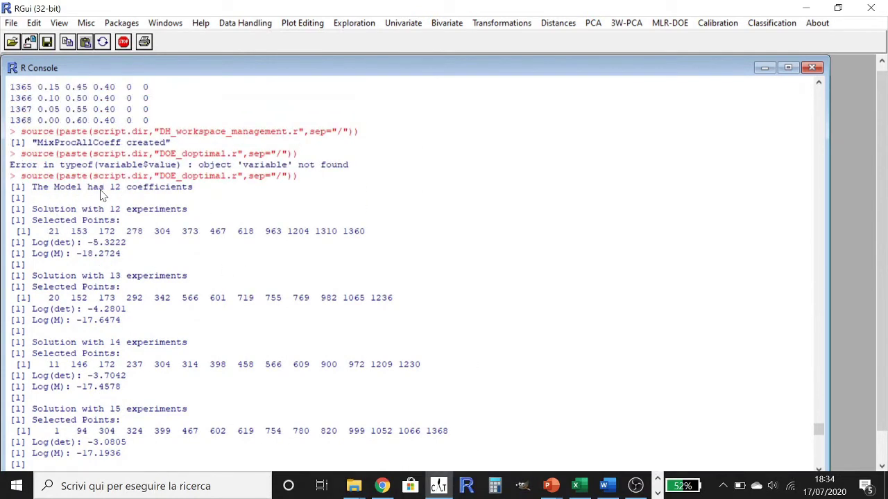
Step: Examine the selected points of the solution with 25 experiments, highlighting its list of point numbers
scroll(129, 200, down, 7)
scroll(129, 200, down, 16)
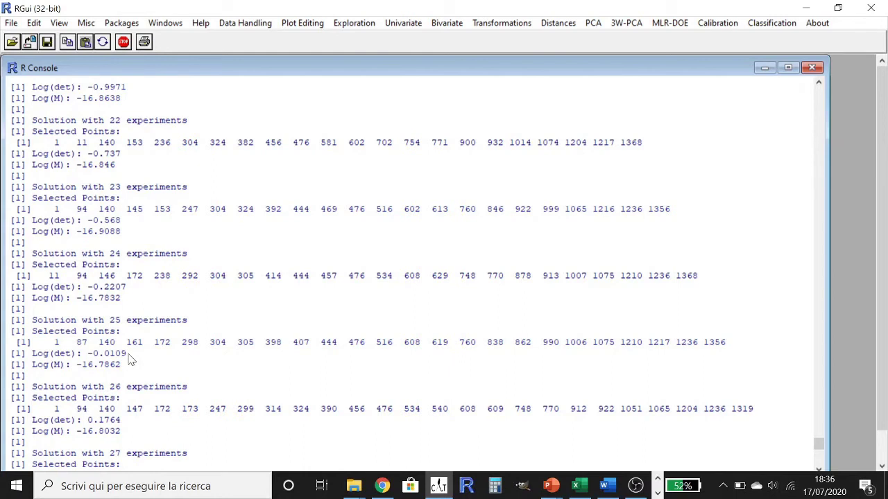
drag(49, 342, 731, 342)
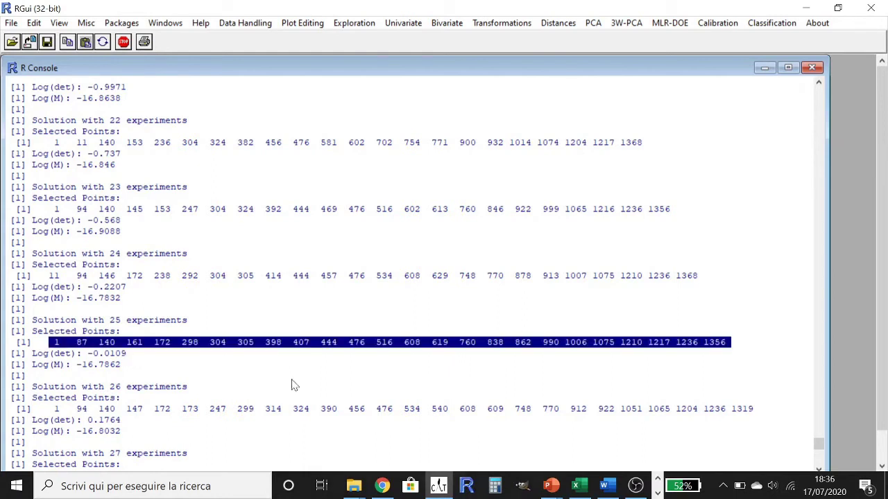
click(137, 327)
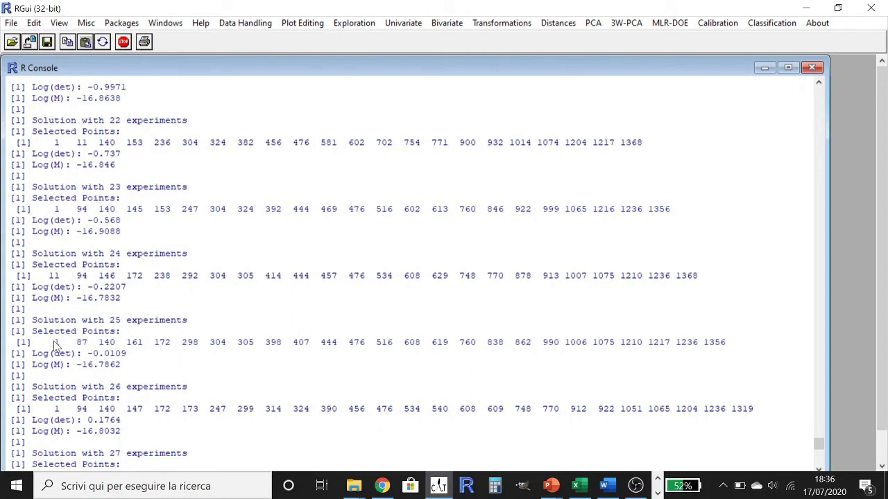
Step: Copy the comma-separated point list for 25 exp (best) from the Word document righe D-optimal and return to the R console
drag(55, 342, 727, 350)
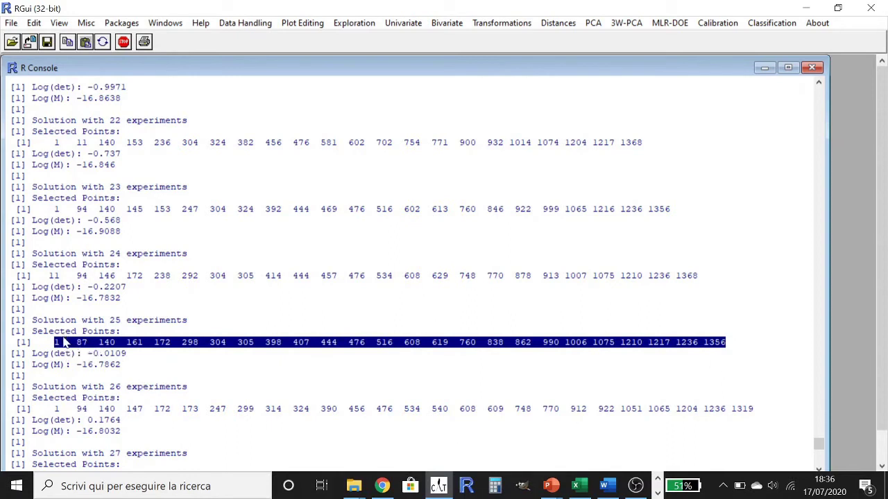
click(605, 488)
triple_click(358, 420)
key(ctrl+c)
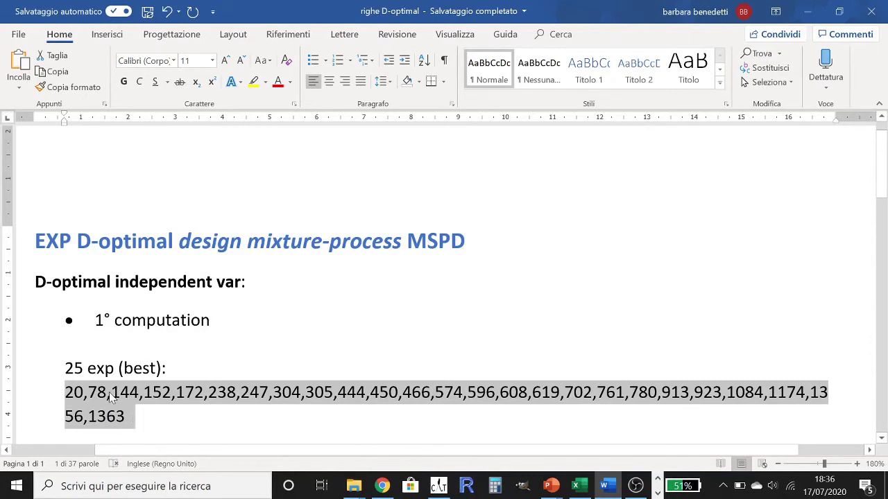
right_click(109, 395)
click(142, 208)
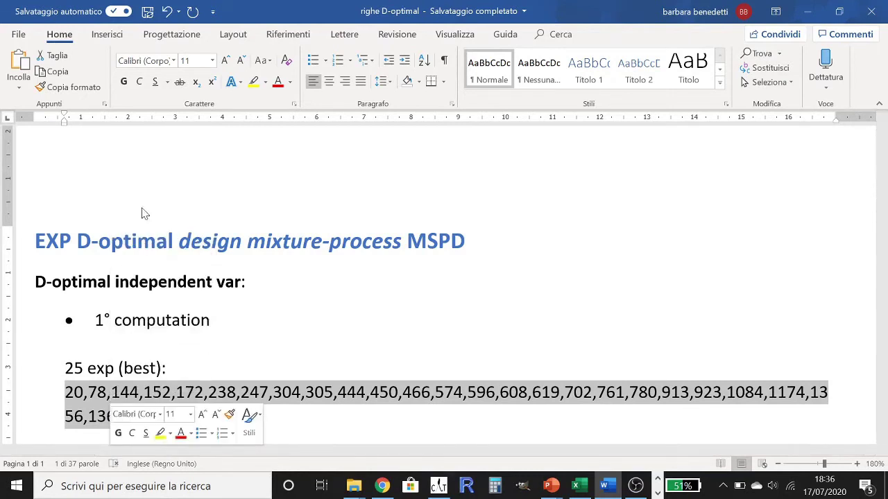
click(438, 485)
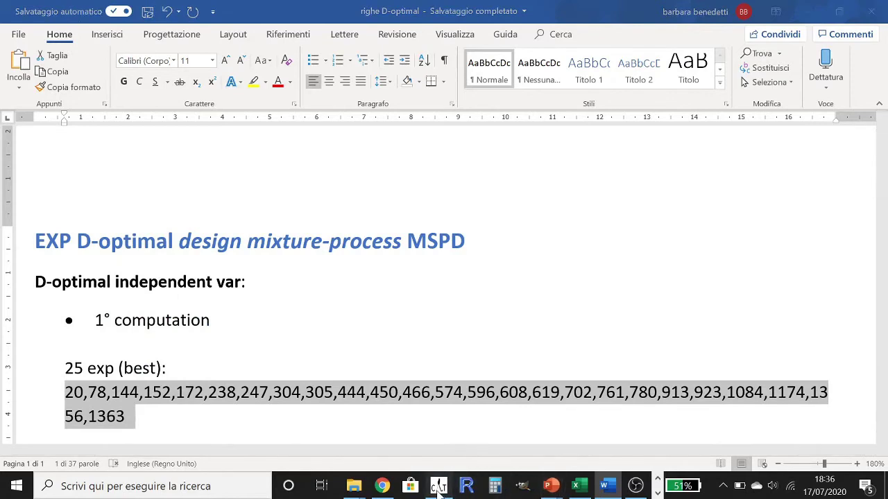
Step: Create matrix SE from the rows of MixProcAllCoeff in the copied 25-point list, using SE<-MixProcAllCoeff[c(...),] with the list pasted inside c()
scroll(232, 421, down, 20)
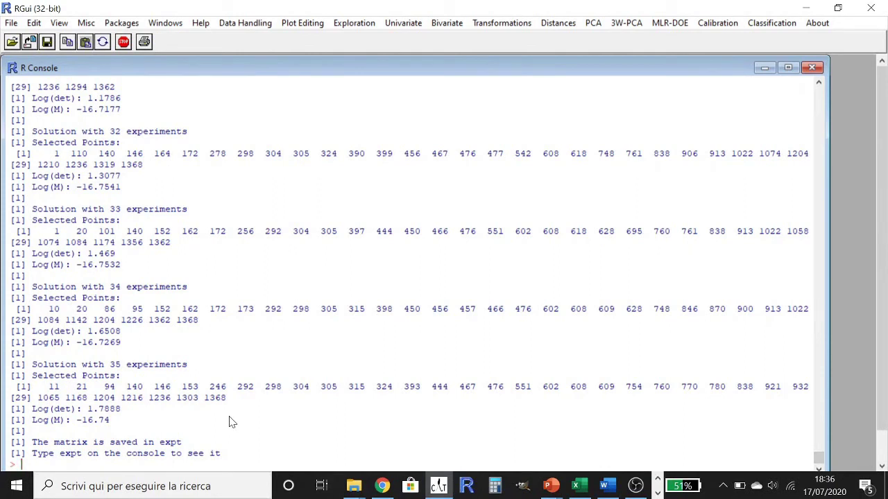
key(Caps_Lock)
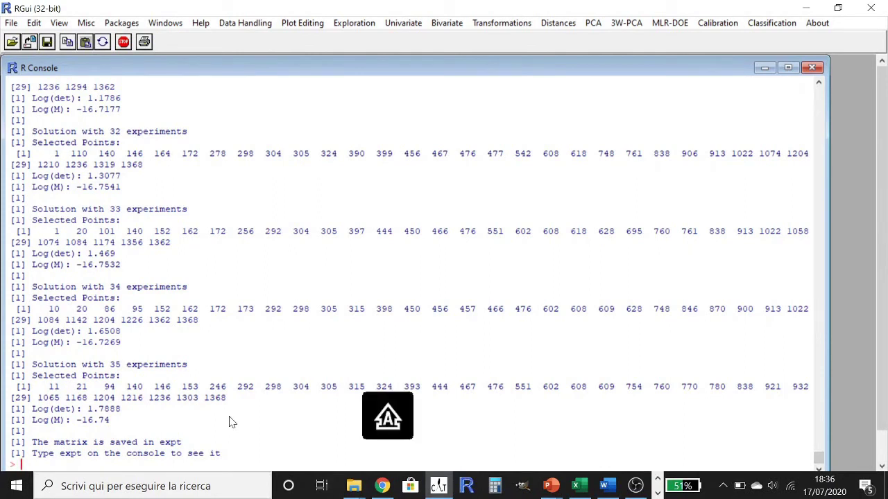
text(SE)
key(Caps_Lock)
text(<-)
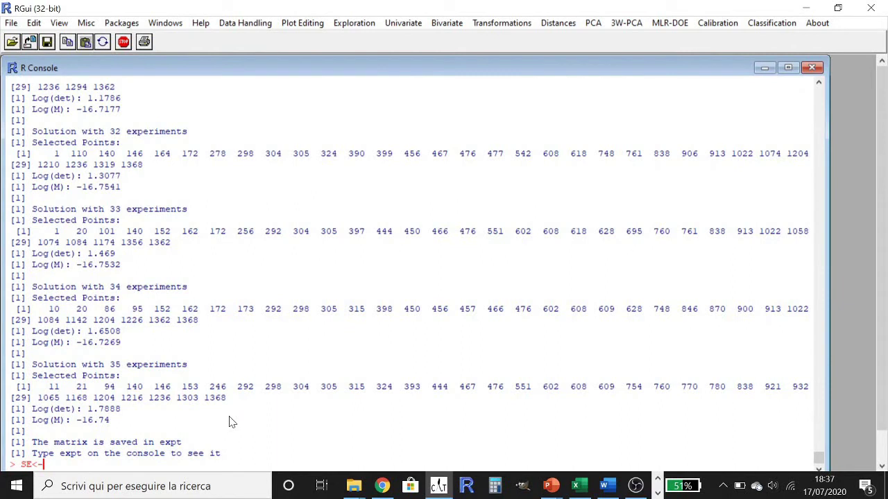
key(Caps_Lock)
text(M)
key(Caps_Lock)
text(ix)
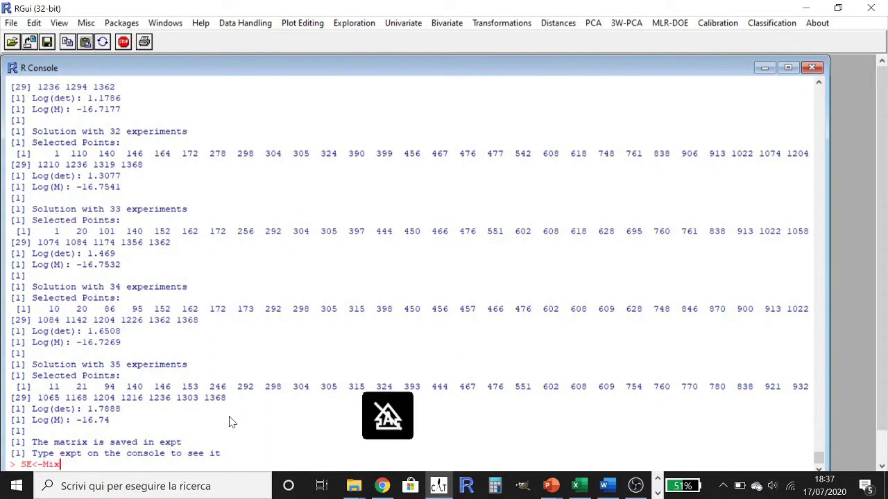
key(Caps_Lock)
text(P)
key(Caps_Lock)
text(roc)
key(Caps_Lock)
text(A)
key(Caps_Lock)
text(llCoeff[)
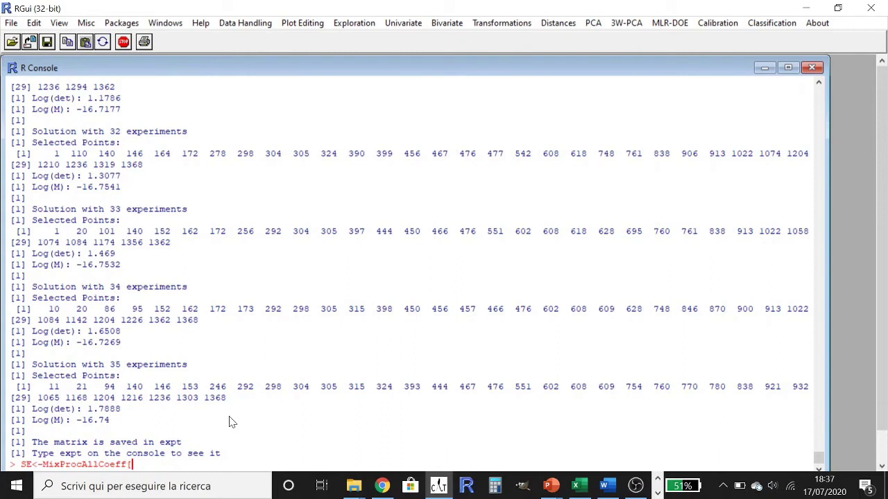
text(c()
key(ctrl+v)
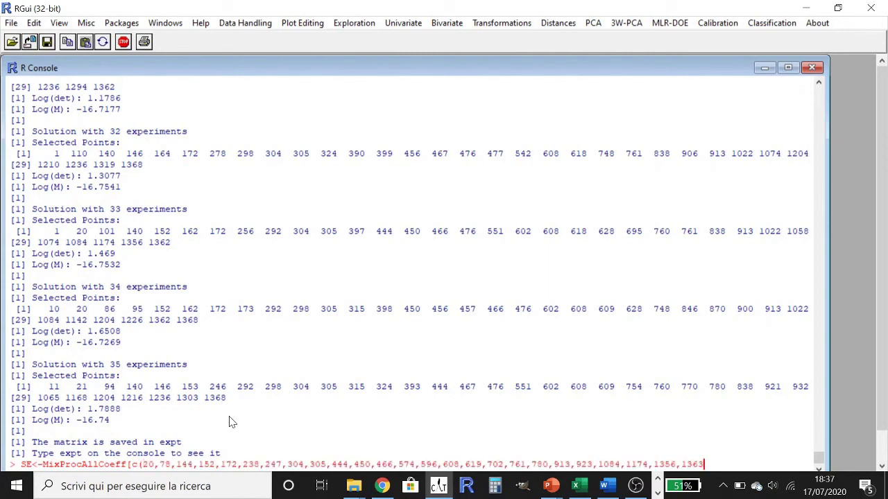
text(),])
key(Return)
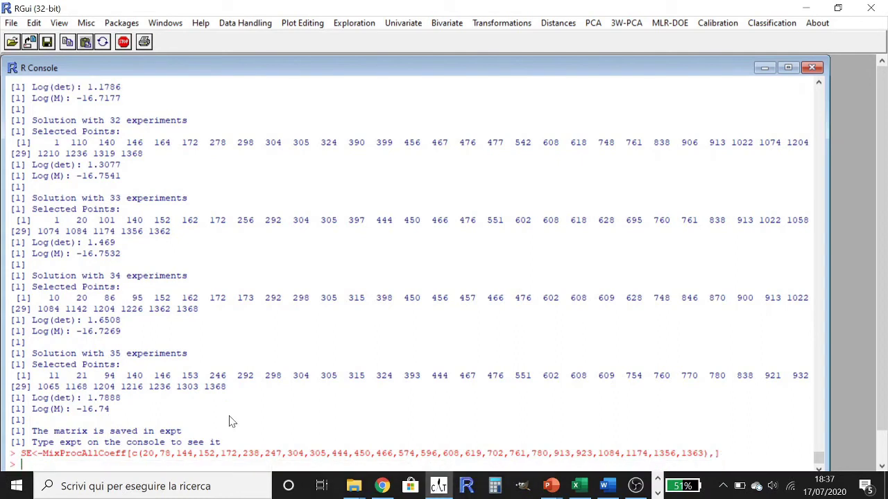
Step: Print the SE matrix in the console to view its selected experiments
key(Caps_Lock)
text(SE)
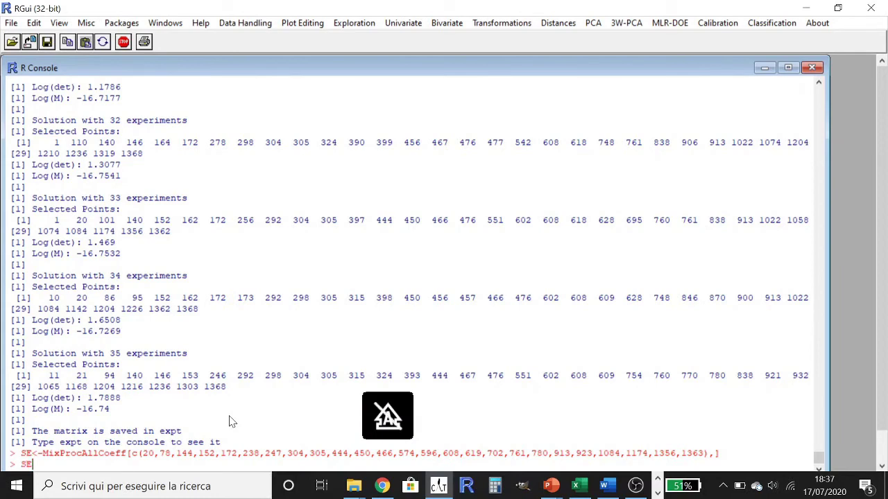
key(Return)
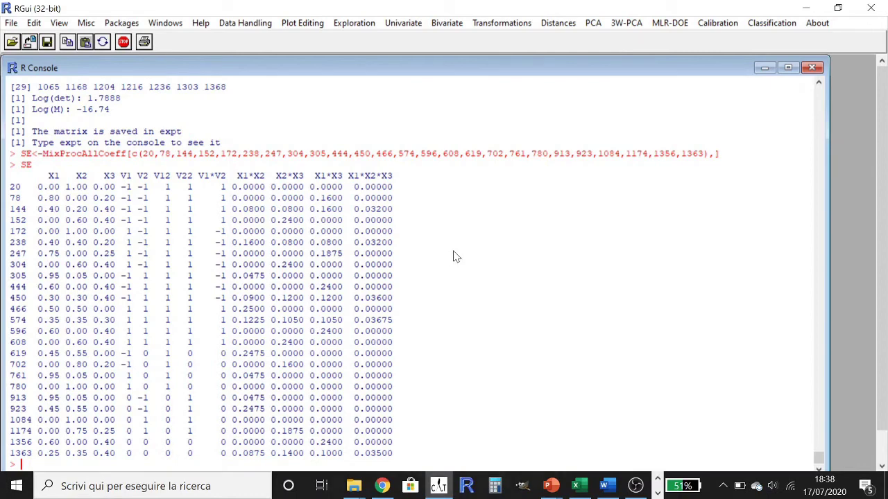
Step: Set up D-Optimal Design by Addition for independent variables, with SE as performed experiments and candidate points, excluding Intercept and Higher Terms
click(679, 26)
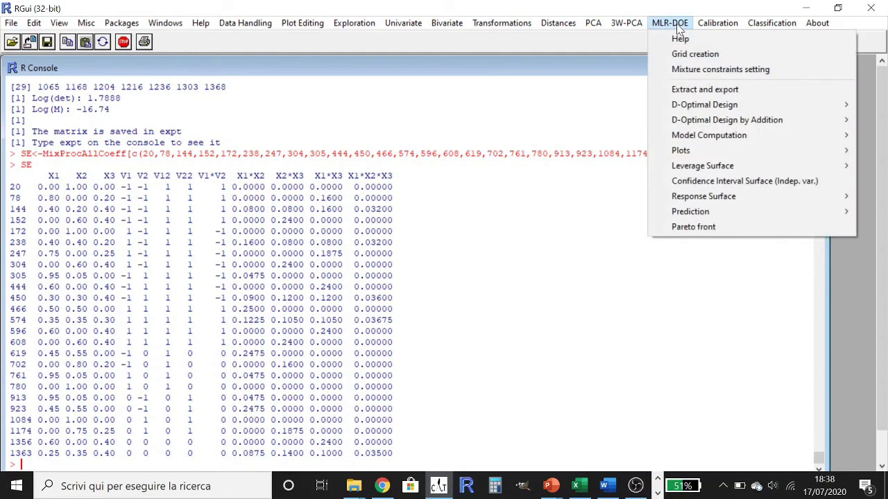
mouse_move(717, 125)
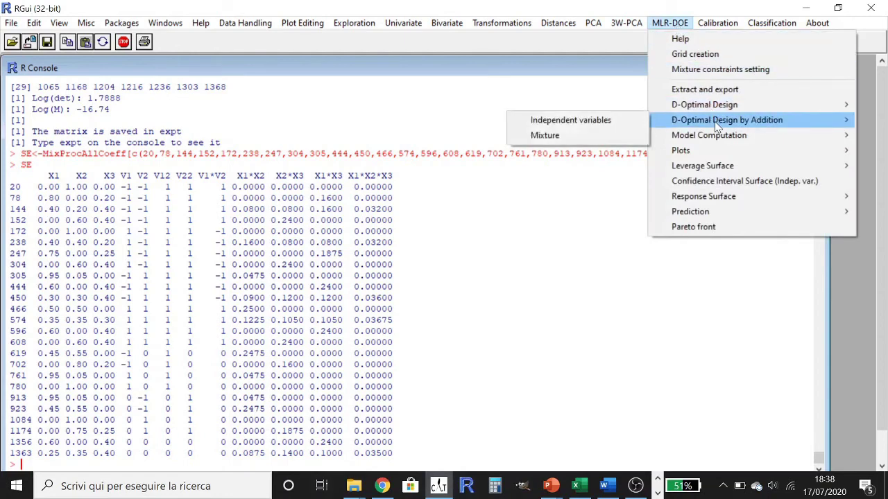
click(570, 120)
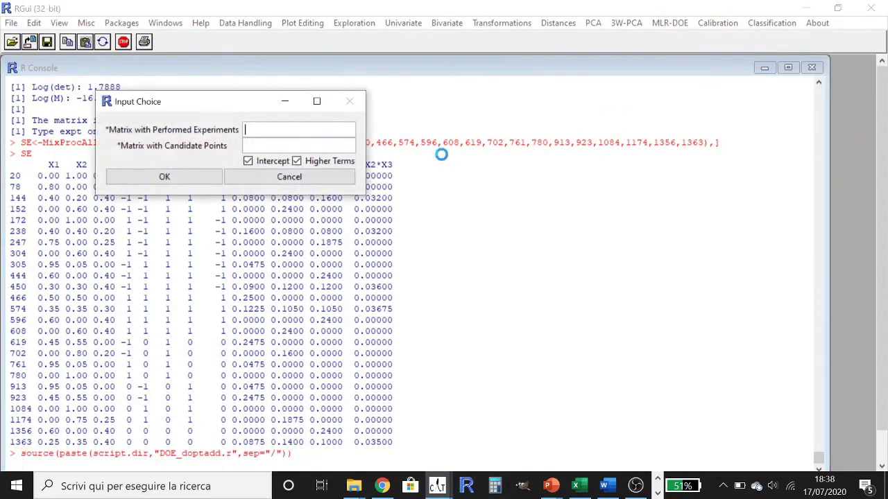
text(SE)
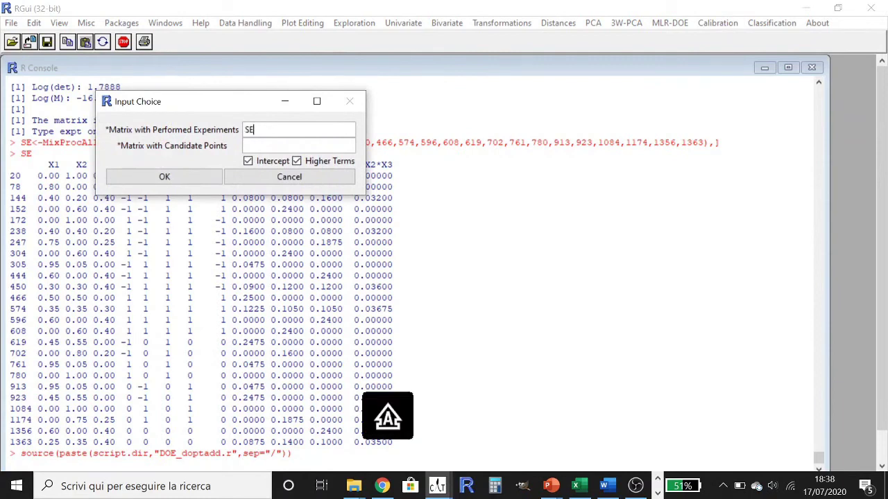
click(298, 144)
text(SE)
click(249, 162)
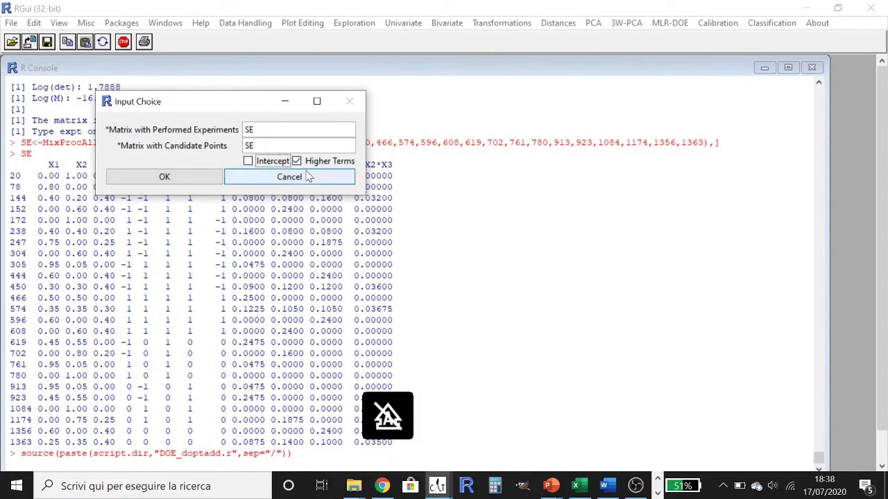
click(297, 162)
click(188, 178)
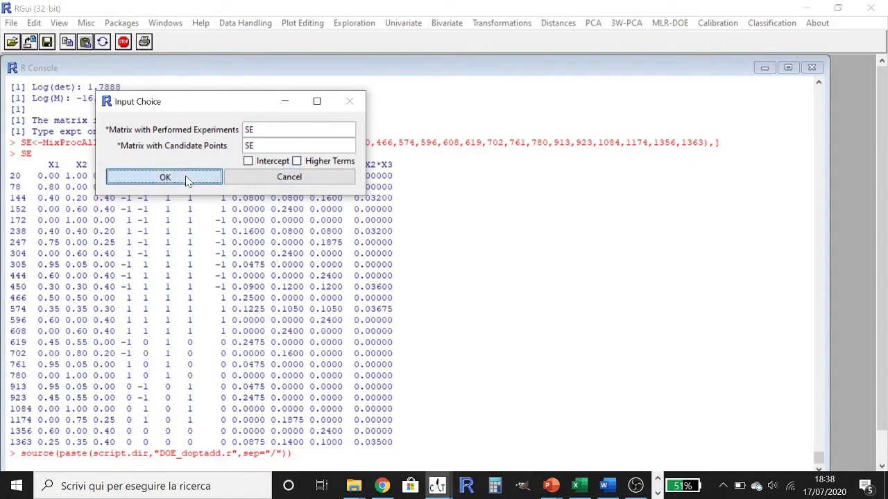
Step: Run the D-optimal addition with an upper number of 10 experiments and move the normalized determinant plot closer to the console's centre
key(Tab)
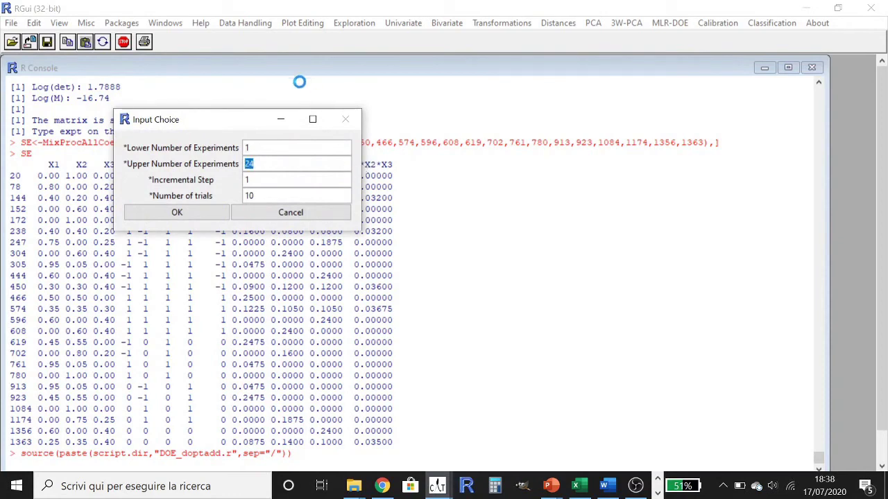
text(10)
click(212, 216)
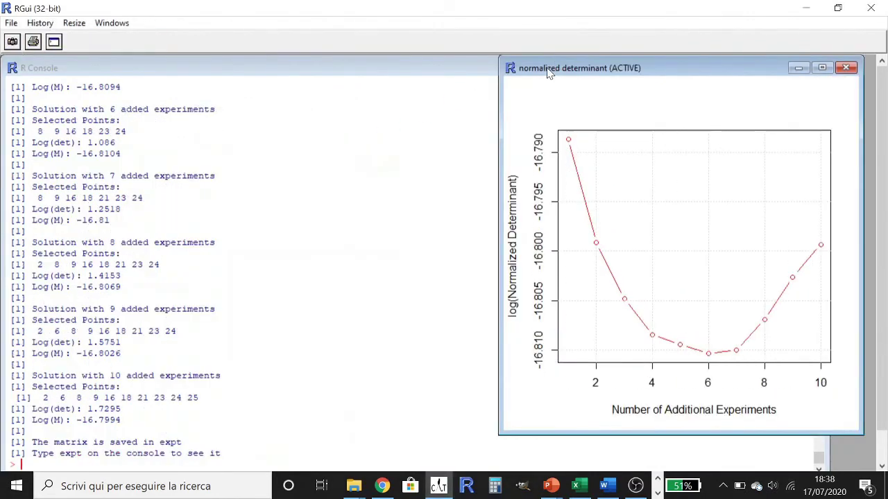
drag(548, 73, 418, 75)
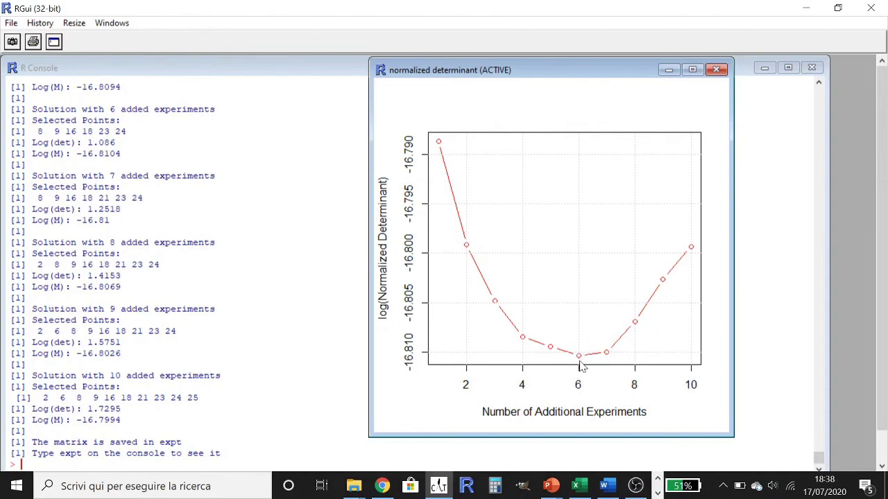
Step: Close the determinant plot and examine the solution with 6 added experiments, highlighting its selected point numbers
click(718, 71)
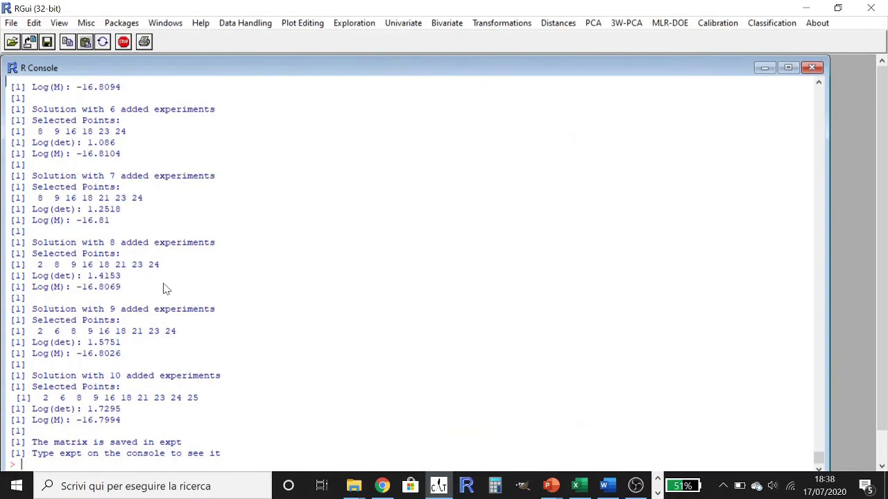
scroll(148, 285, up, 2)
drag(11, 153, 133, 175)
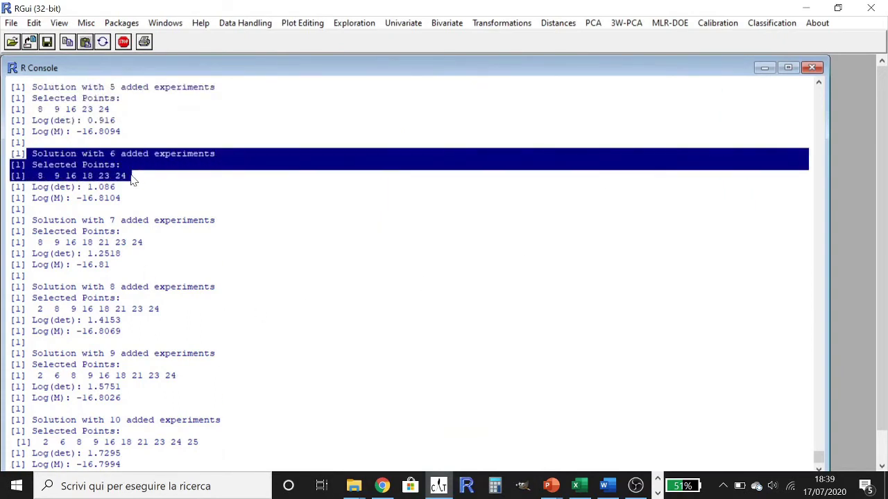
click(122, 183)
drag(32, 176, 124, 182)
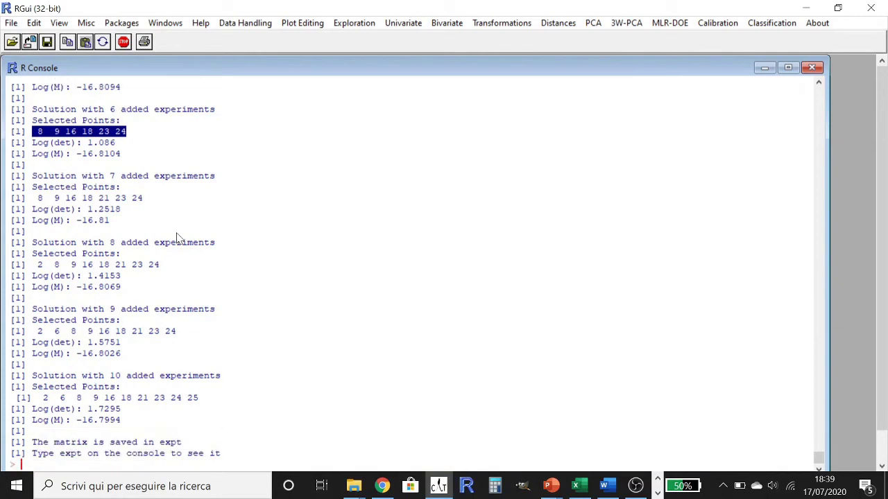
click(679, 25)
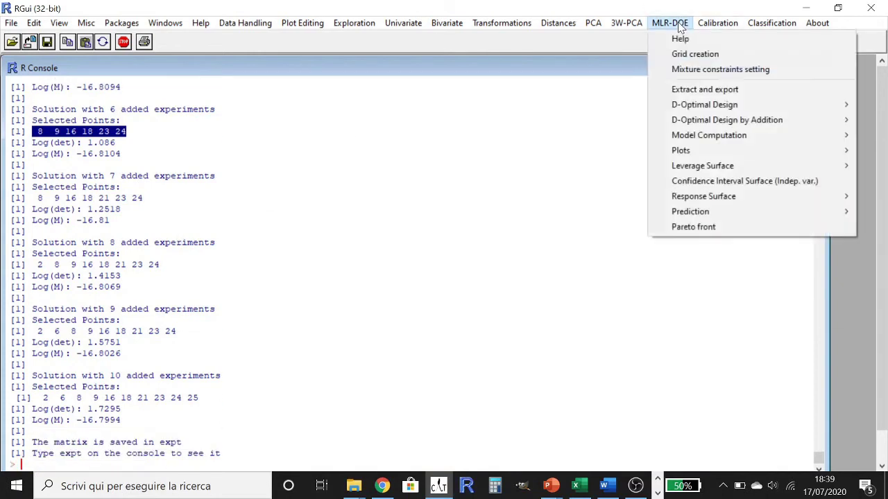
mouse_move(706, 139)
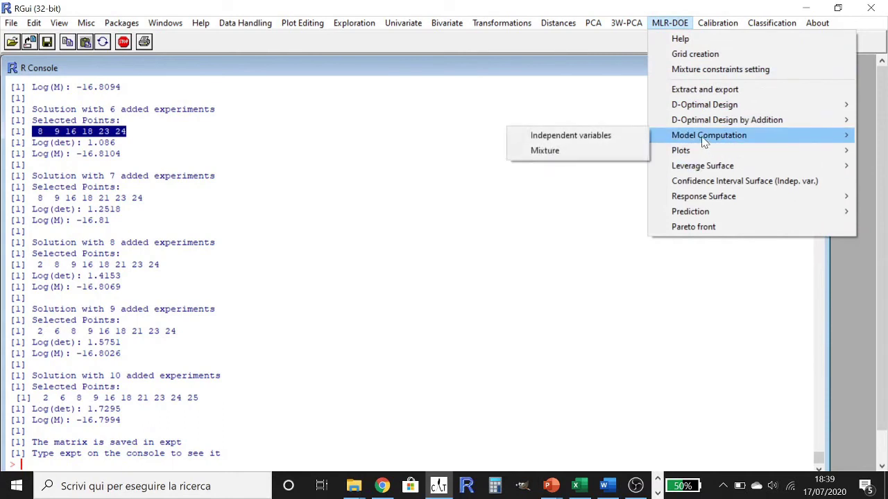
click(601, 140)
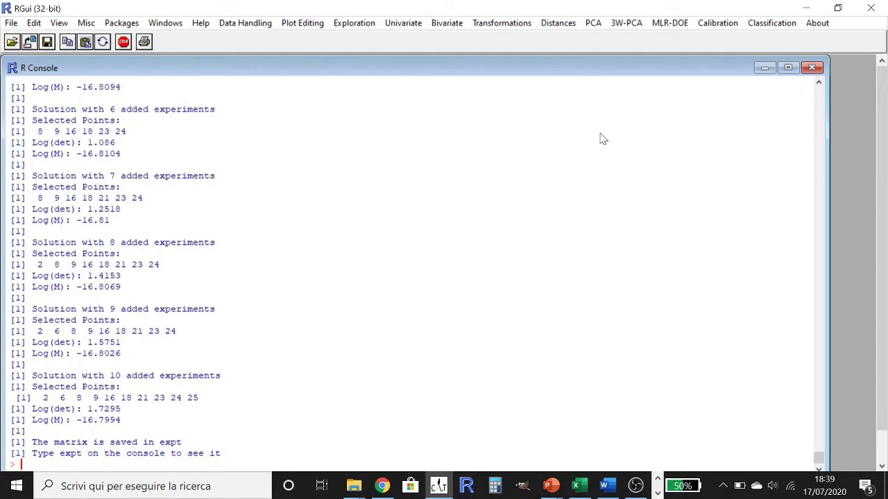
Step: Recall the console command that created SE and change its target matrix name to Val
key(Up)
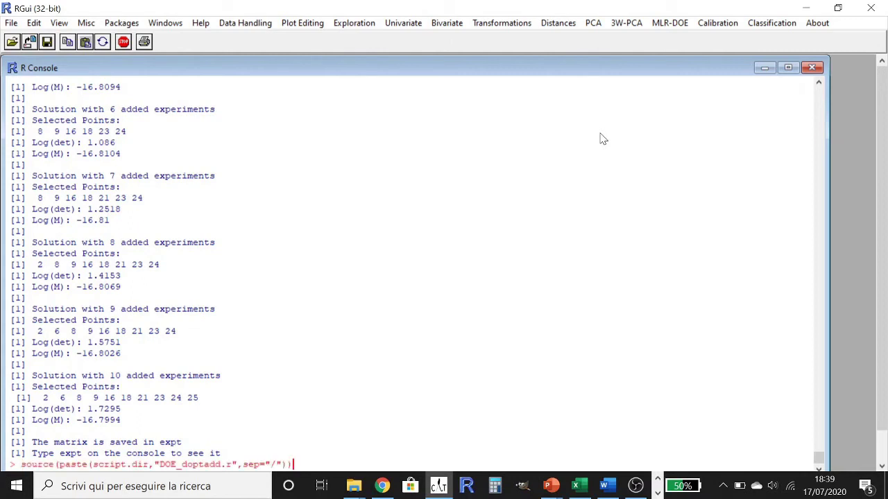
key(Up)
key(Up)
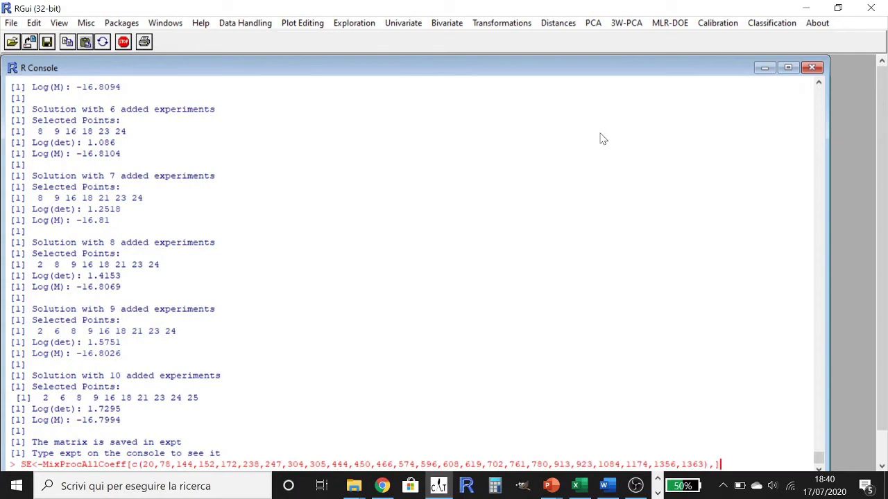
key(Left)
key(Left)
key(Left)
key(Left)
key(Left)
key(Left)
key(Left)
key(Left)
key(Left)
key(Left)
key(Left)
key(Left)
key(Left)
key(Left)
key(Left)
key(Left)
key(Left)
key(Left)
key(Left)
key(Left)
key(Left)
key(Left)
key(Left)
key(Left)
key(Left)
key(Left)
key(Left)
key(Left)
key(Left)
key(Left)
key(Left)
key(Left)
key(Left)
key(Left)
key(Left)
key(Left)
key(Left)
key(Left)
key(Left)
key(Left)
key(Left)
key(Left)
key(Left)
key(Left)
key(Left)
key(Left)
key(Left)
key(Left)
key(Left)
key(Left)
key(Left)
key(Left)
key(Left)
key(Left)
key(Left)
key(Left)
key(Left)
key(Left)
key(BackSpace)
key(BackSpace)
text(Val)
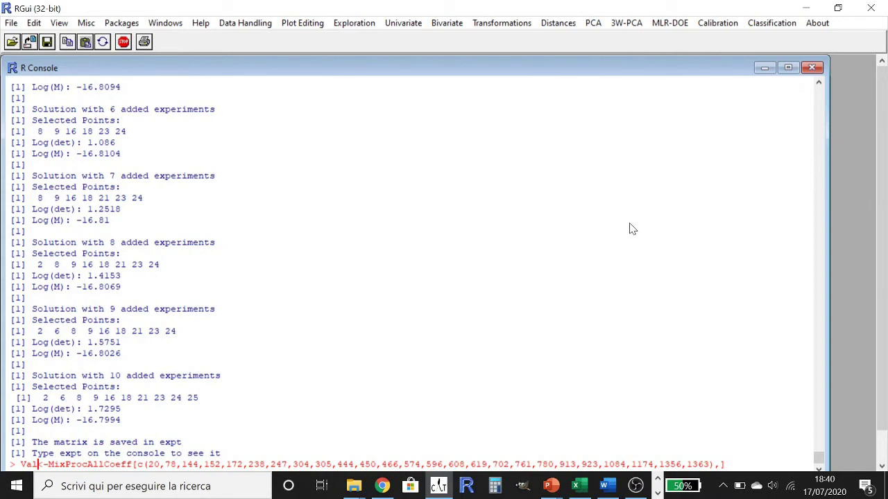
Step: Insert a minus sign before c(...) to exclude the listed rows of MixProcAllCoeff, and execute the Val assignment
key(Right)
key(Right)
key(Right)
key(Right)
key(Right)
key(Right)
key(Right)
key(Right)
key(Right)
key(Right)
key(Right)
key(Right)
key(Right)
key(Right)
key(Right)
key(Right)
key(Right)
key(Right)
text(-)
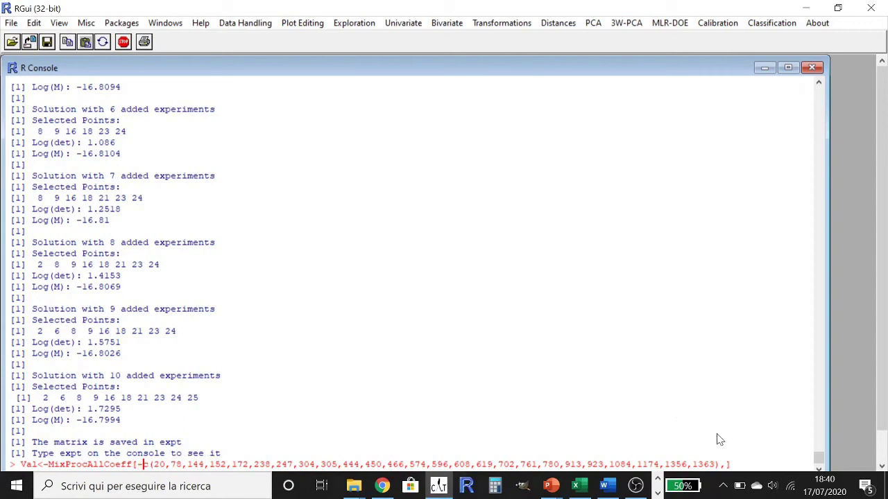
key(Return)
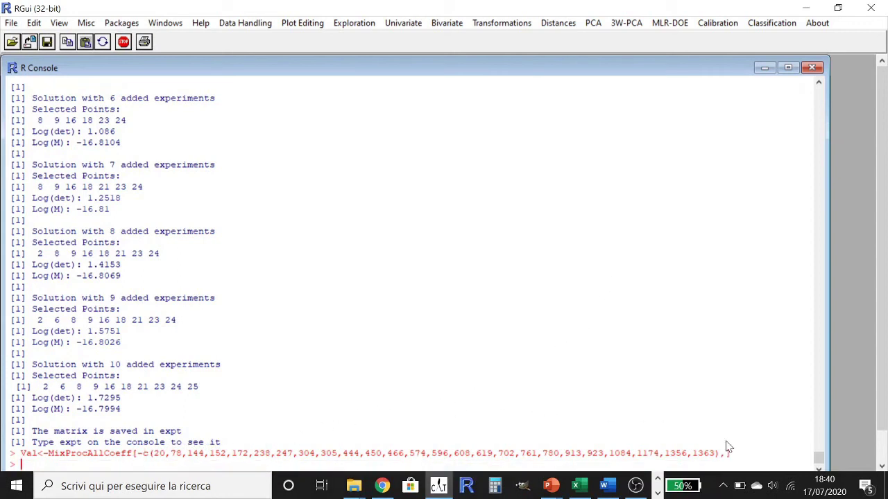
Step: Print the Val matrix in the console to view the remaining candidate points
key(Caps_Lock)
text(V)
key(Caps_Lock)
text(al)
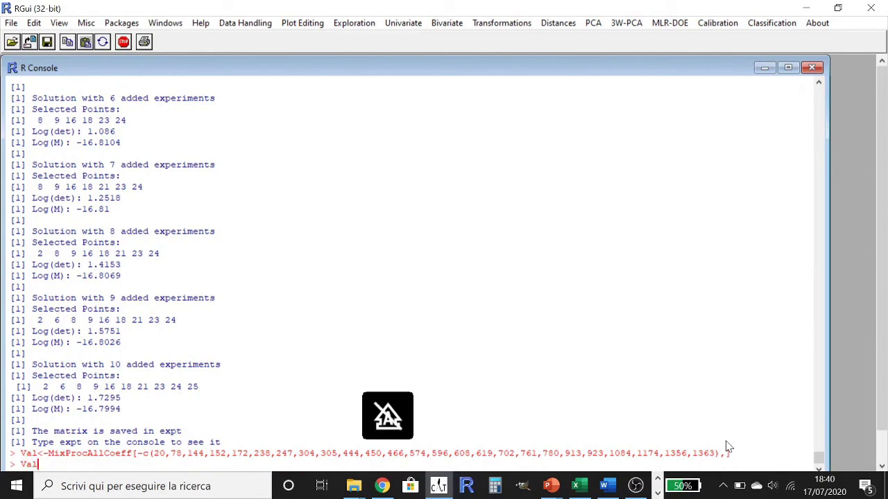
key(Return)
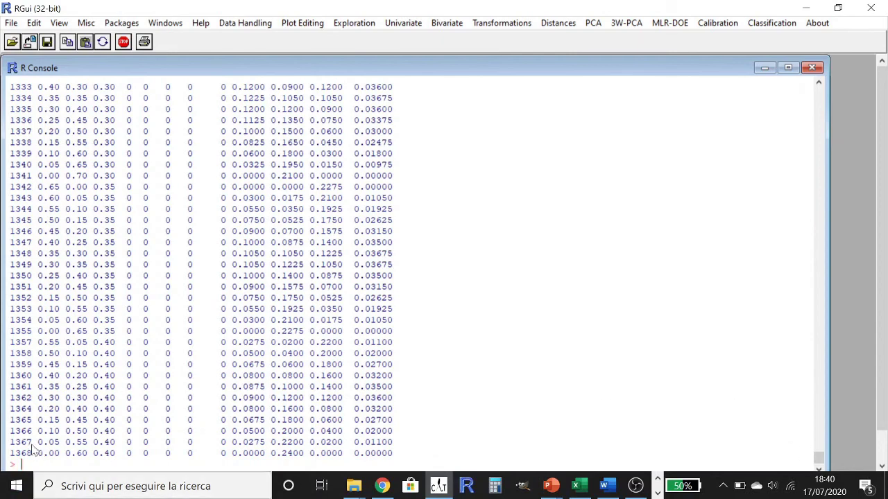
Step: Start a D-Optimal Design by Addition for independent variables with SE as performed experiments and Val as candidate points, without intercept or higher terms
drag(10, 398, 27, 409)
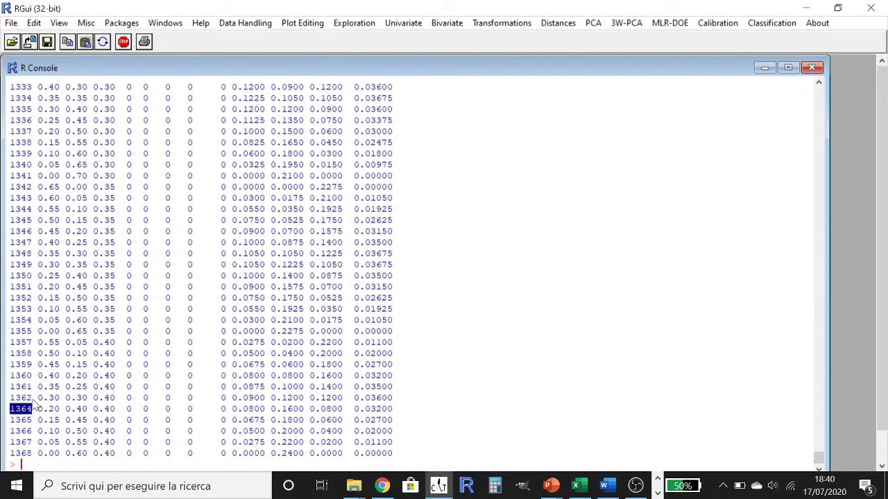
click(193, 419)
click(660, 27)
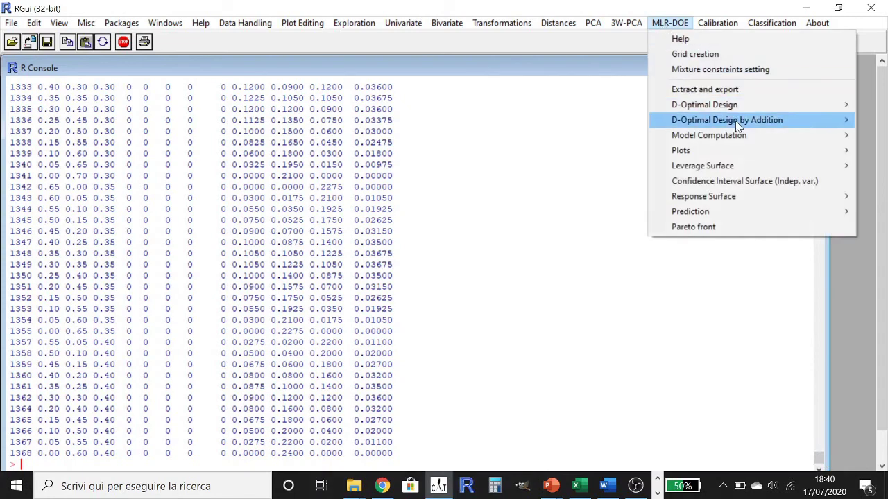
mouse_move(735, 122)
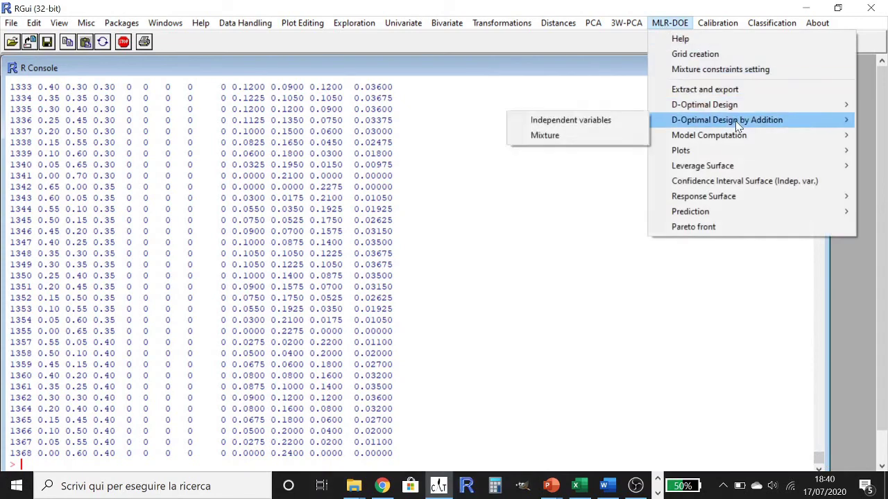
click(606, 121)
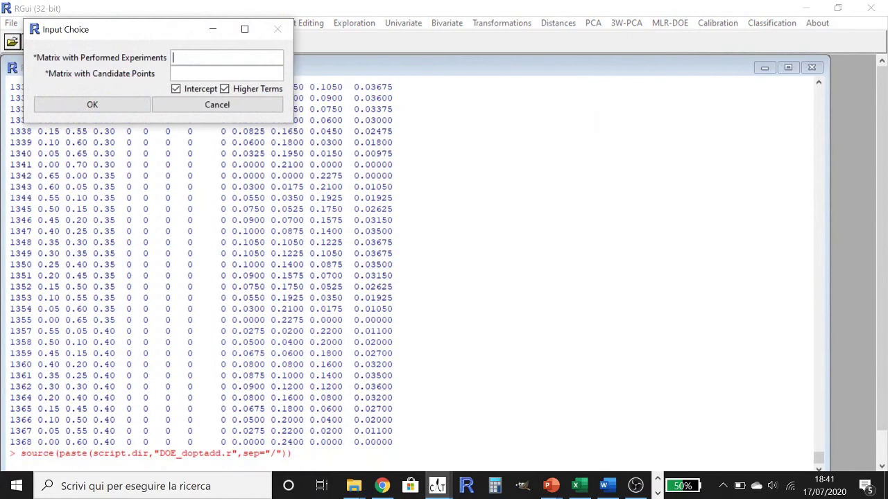
text(SE)
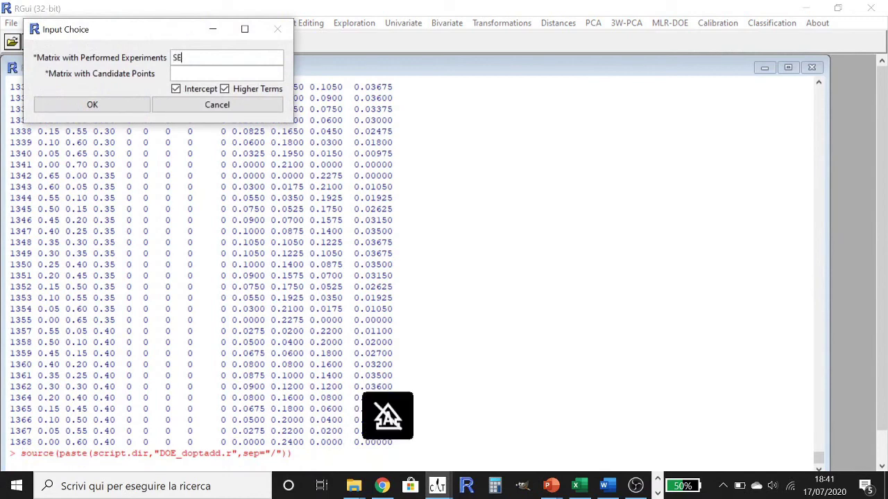
key(Tab)
text(Val)
click(176, 90)
click(225, 89)
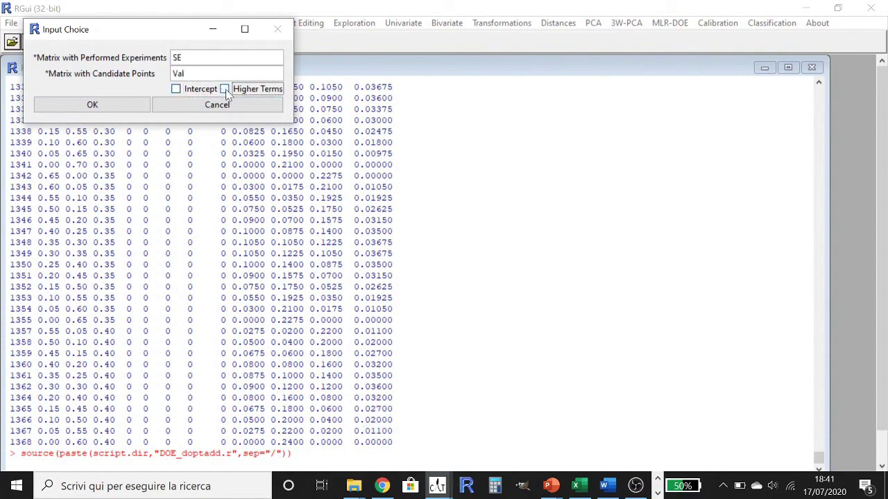
click(128, 111)
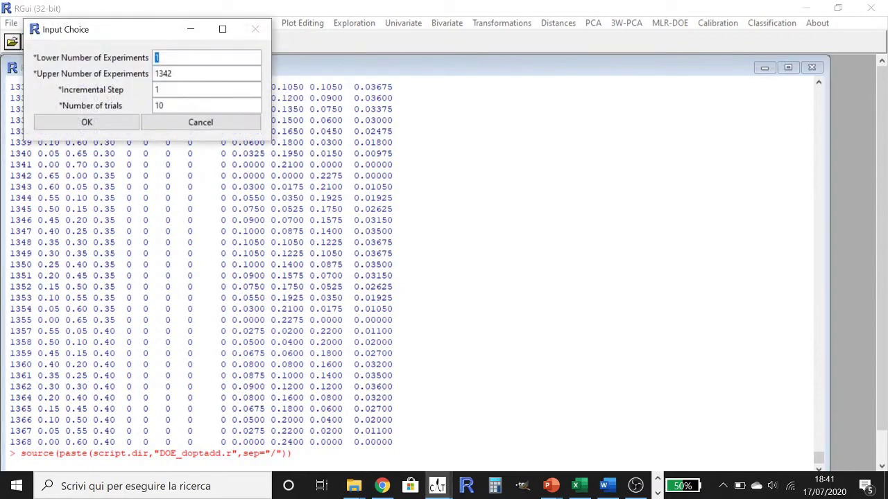
Step: Set the upper number of experiments to 10, run the addition, and reposition the normalized determinant plot window over the console
click(172, 74)
double_click(167, 74)
text(10)
click(121, 129)
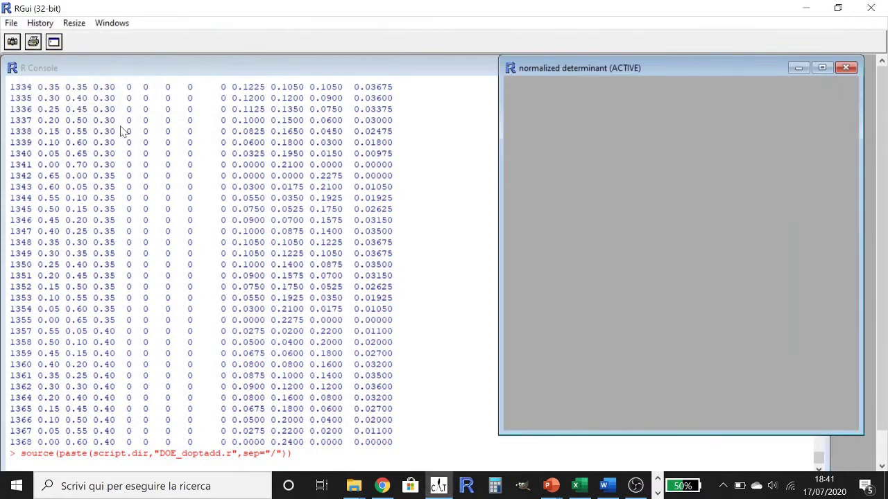
drag(656, 67, 471, 69)
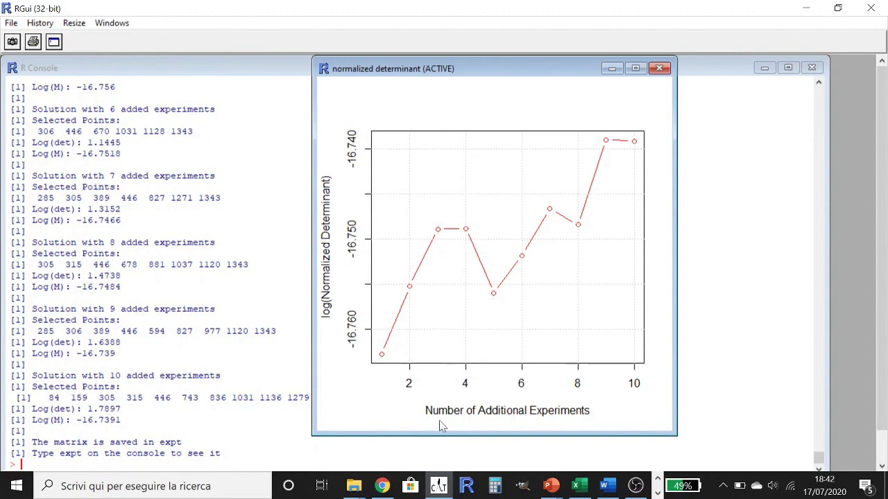
Step: Minimize the determinant plot and highlight the selected point numbers of the solution with 3 added experiments
click(612, 69)
scroll(198, 333, up, 7)
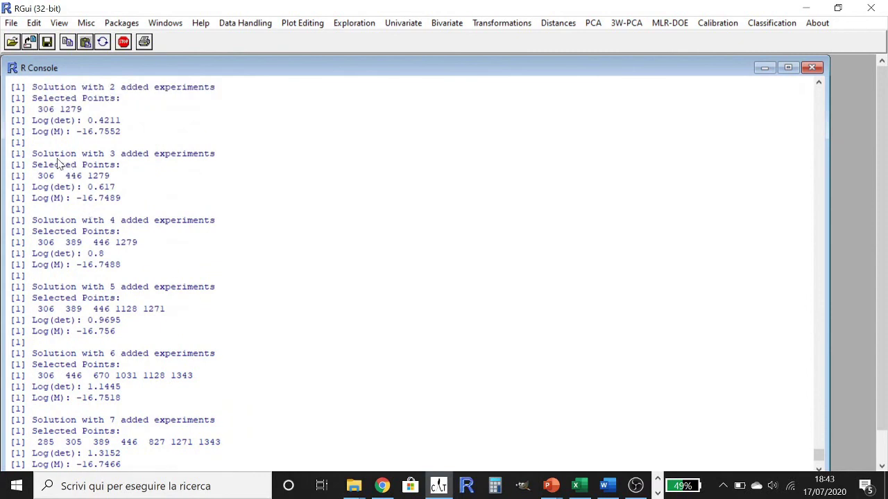
drag(31, 154, 111, 178)
click(108, 179)
drag(33, 176, 111, 178)
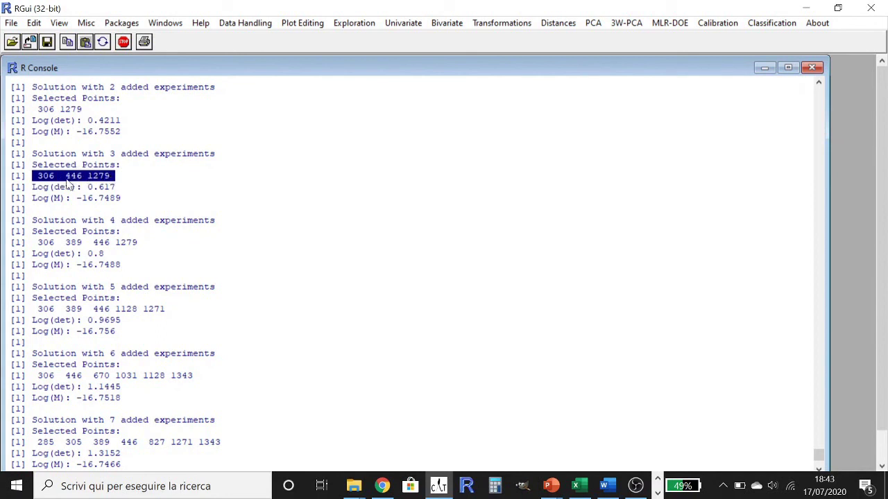